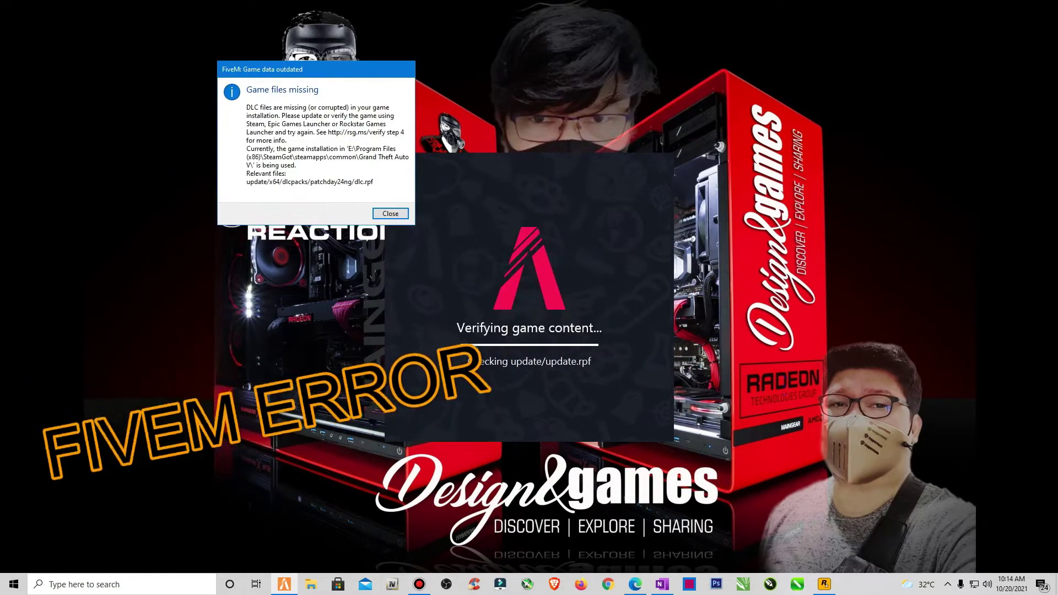
# Step: Dismiss the FiveM missing game files error and show the desktop icons
pyautogui.moveTo(373, 76); pyautogui.dragTo(267, 246)
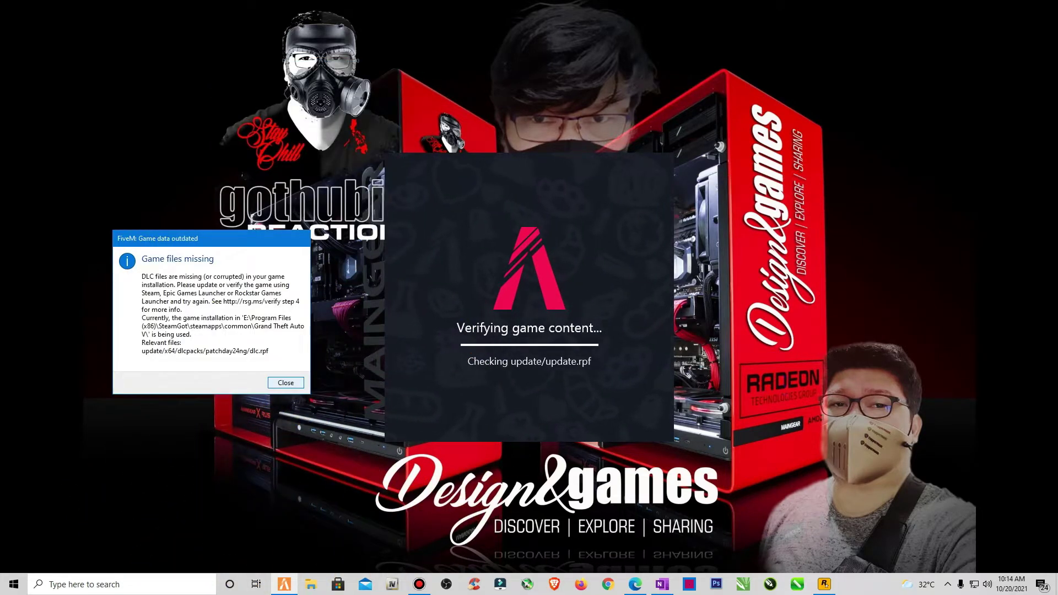
pyautogui.press('Return')
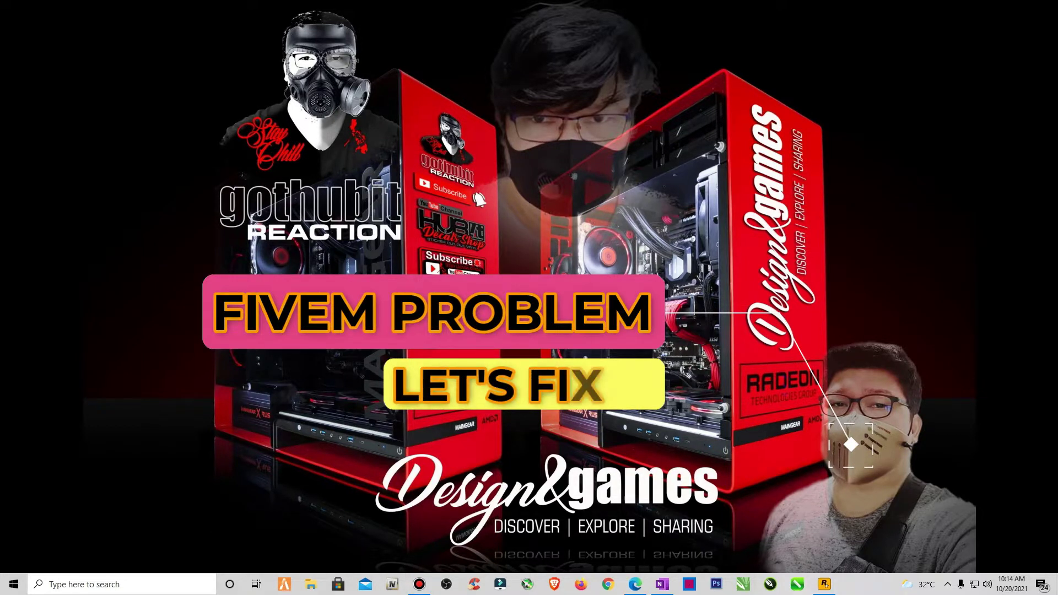
pyautogui.rightClick(529, 233)
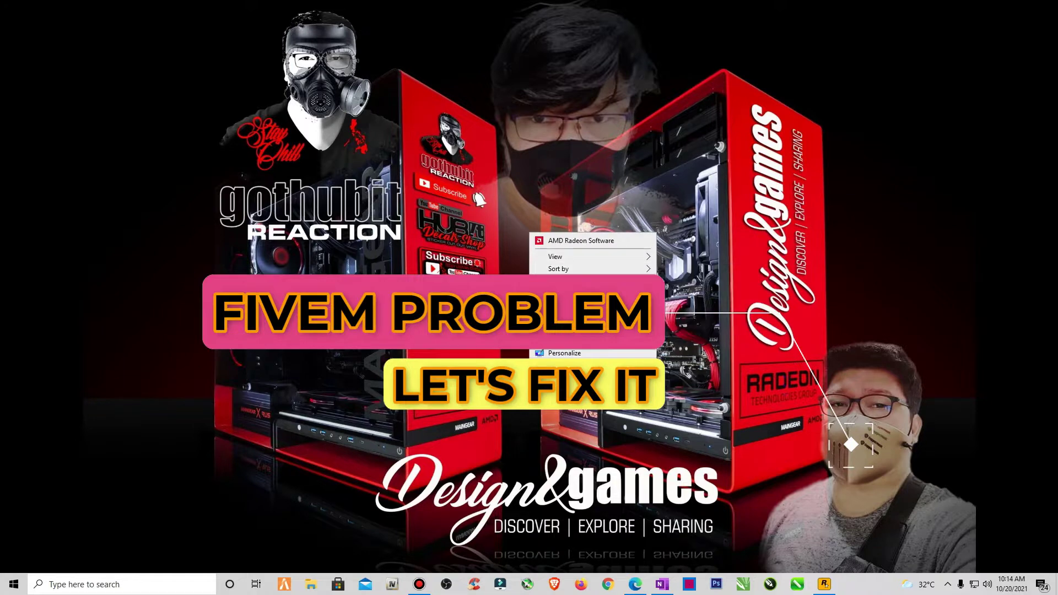
pyautogui.moveTo(556, 256)
pyautogui.click(705, 326)
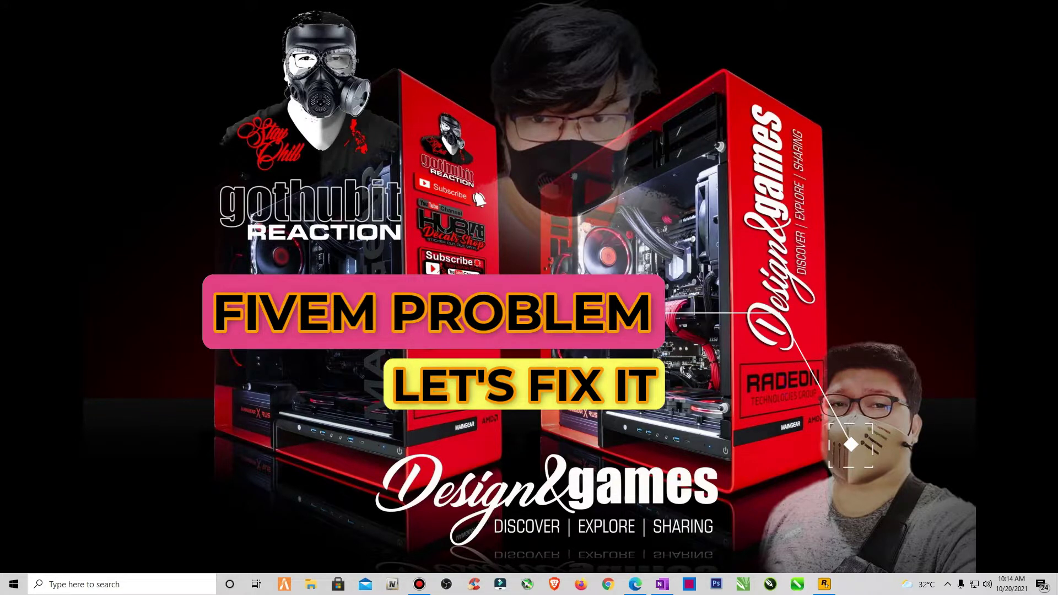
pyautogui.rightClick(344, 218)
pyautogui.click(373, 266)
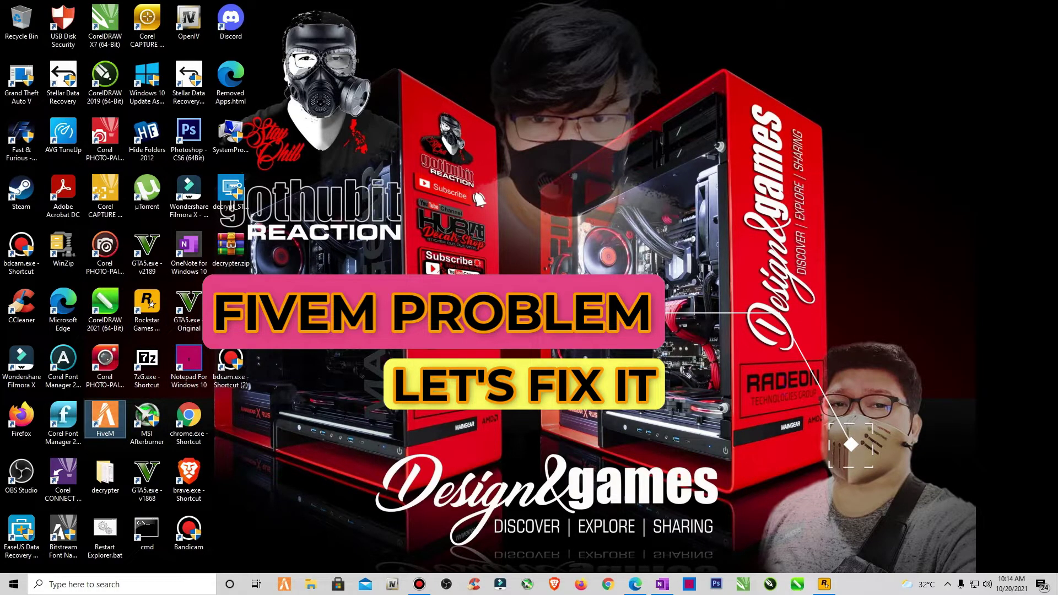
pyautogui.rightClick(102, 409)
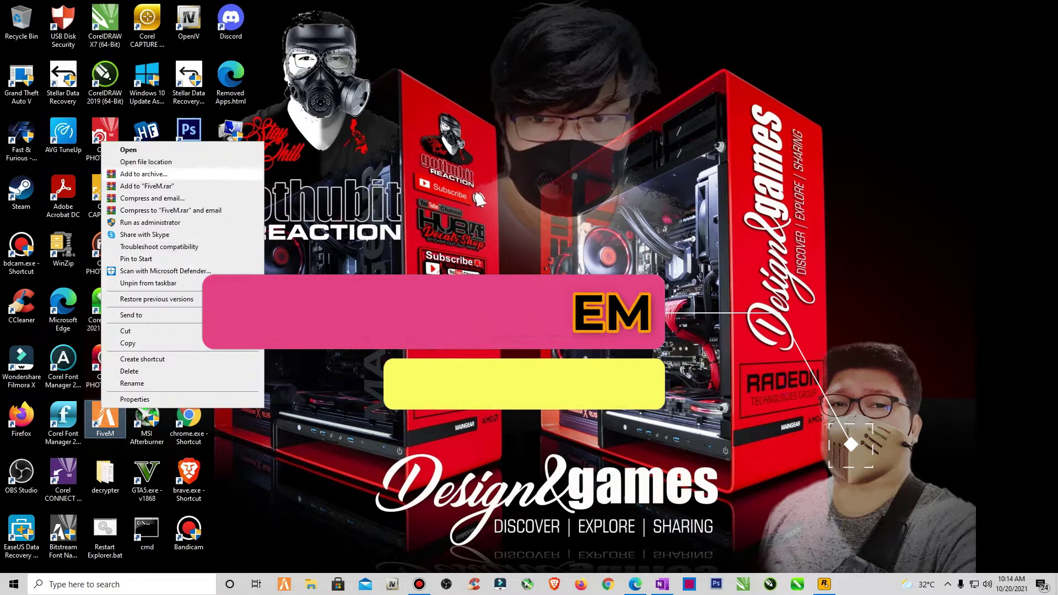
pyautogui.press('Escape')
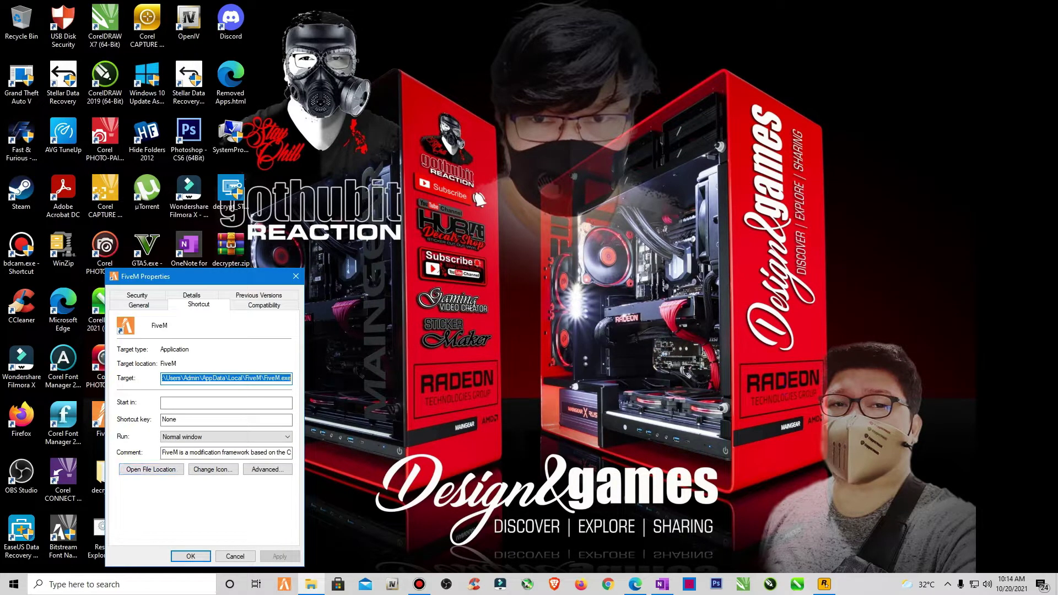
pyautogui.click(191, 554)
# Step: Open the file location of the FiveM desktop shortcut, then move its folder window aside and make it taller
pyautogui.rightClick(113, 414)
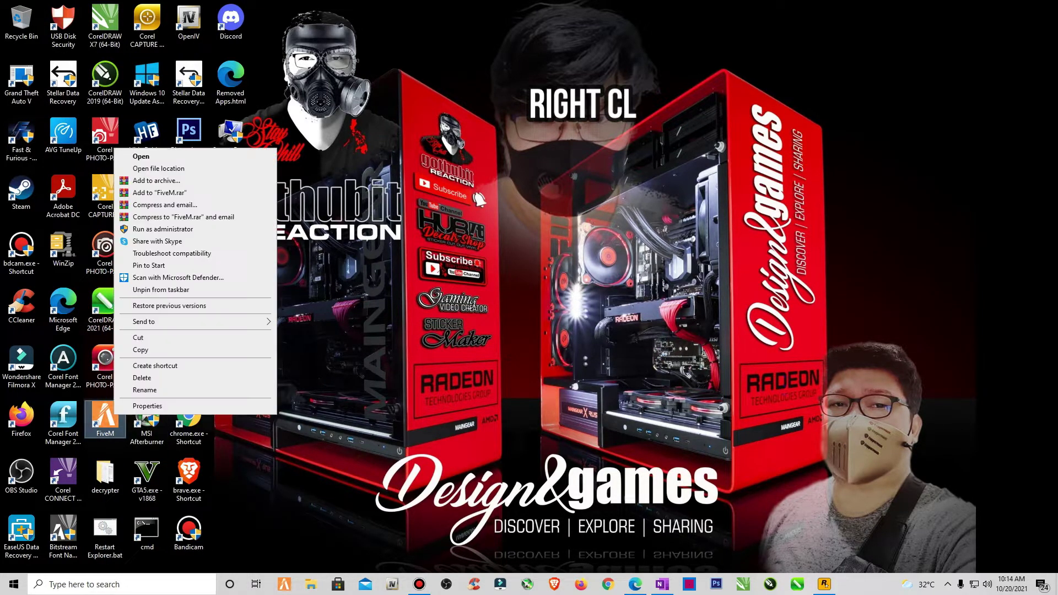
pyautogui.click(166, 168)
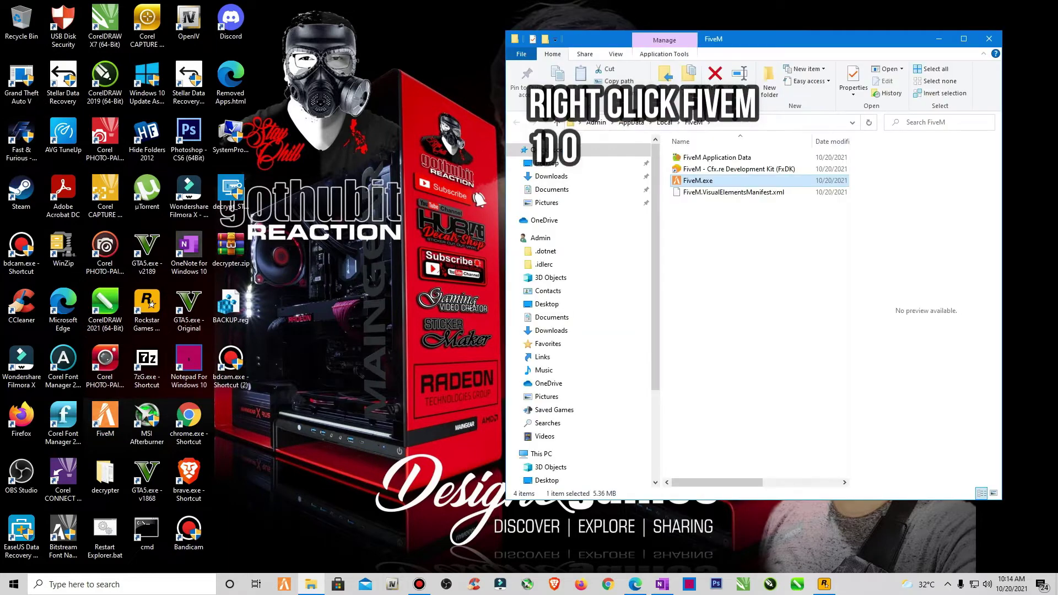
pyautogui.moveTo(750, 44); pyautogui.dragTo(244, 27)
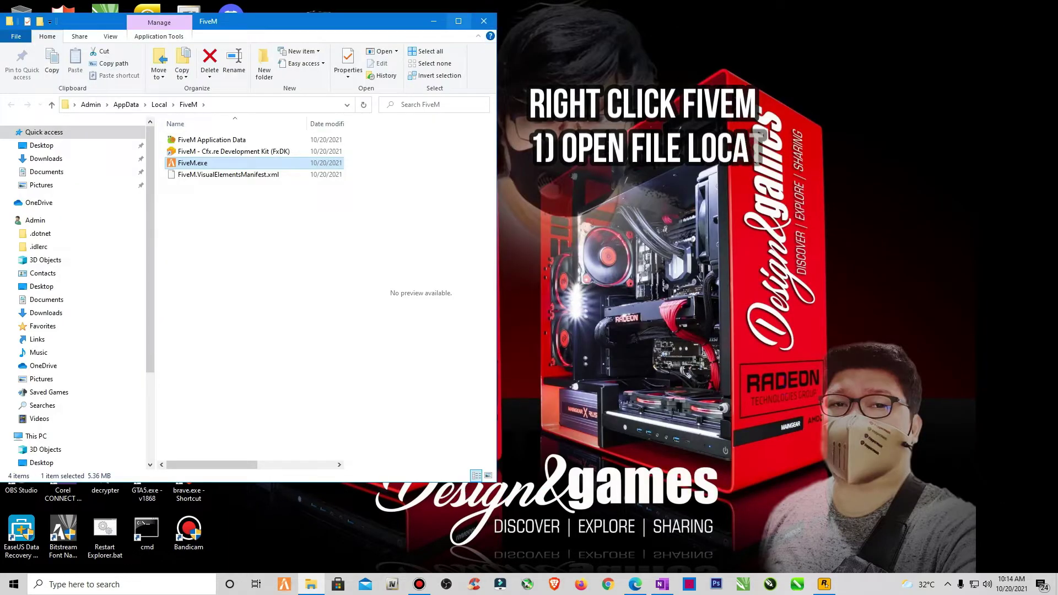
pyautogui.moveTo(269, 482); pyautogui.dragTo(269, 560)
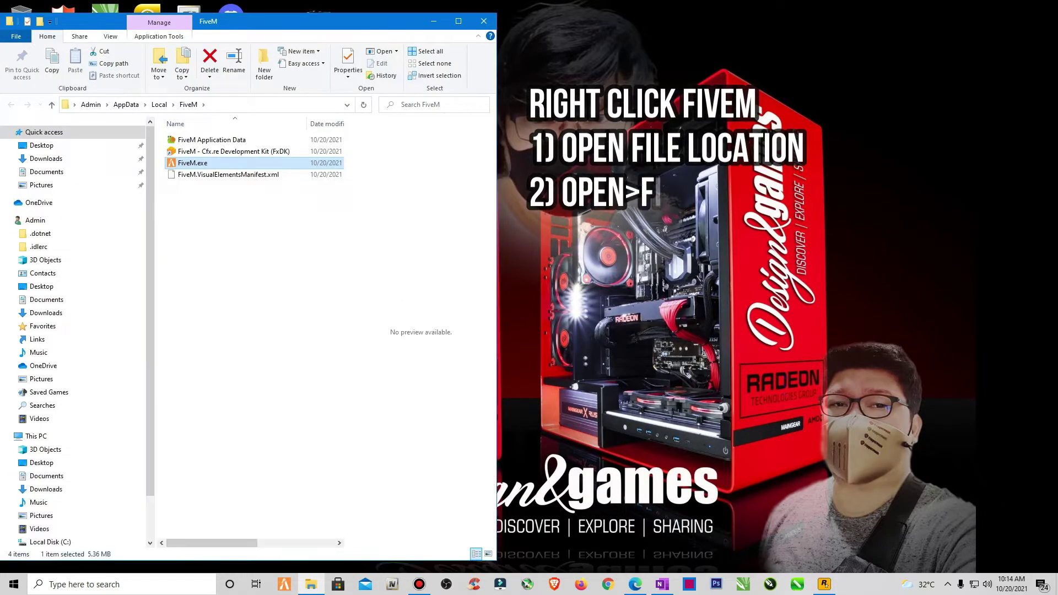
# Step: Open CitizenFX.ini from the FiveM Application Data folder
pyautogui.doubleClick(211, 140)
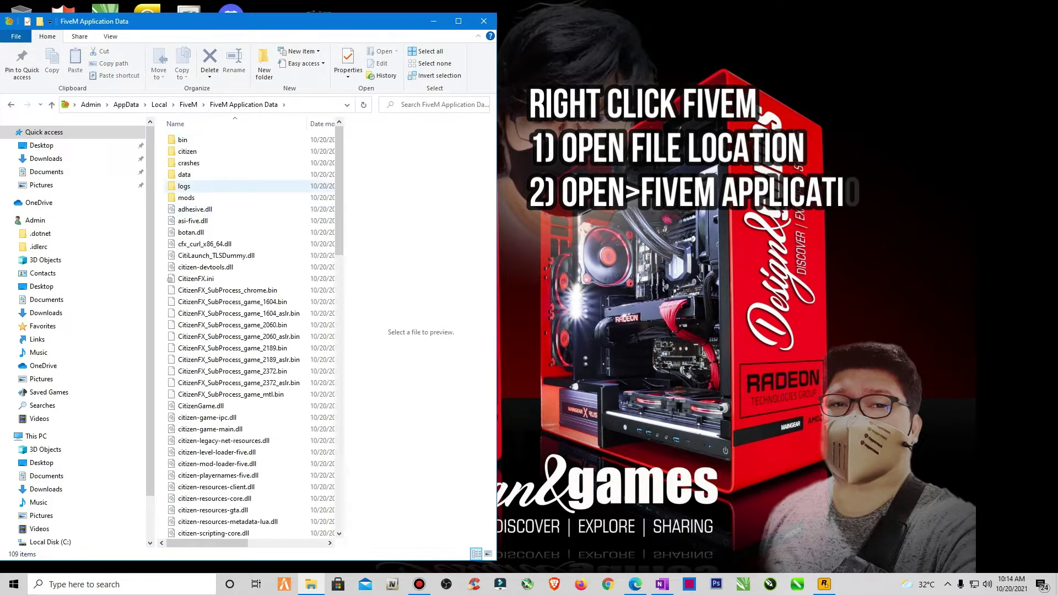
pyautogui.scroll(-7, 262, 227)
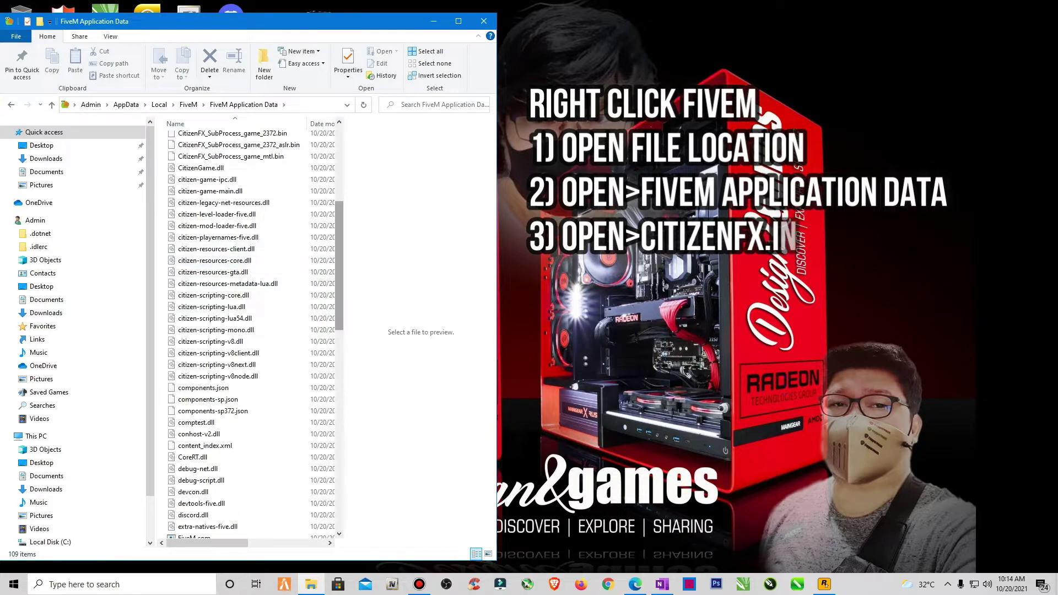
pyautogui.scroll(-7, 229, 237)
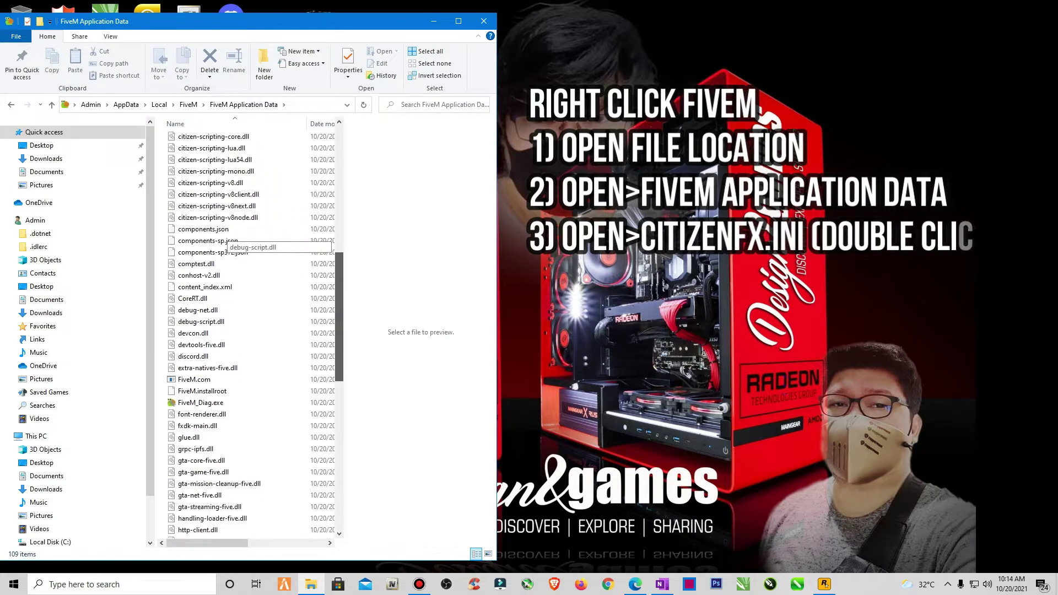
pyautogui.scroll(7, 228, 237)
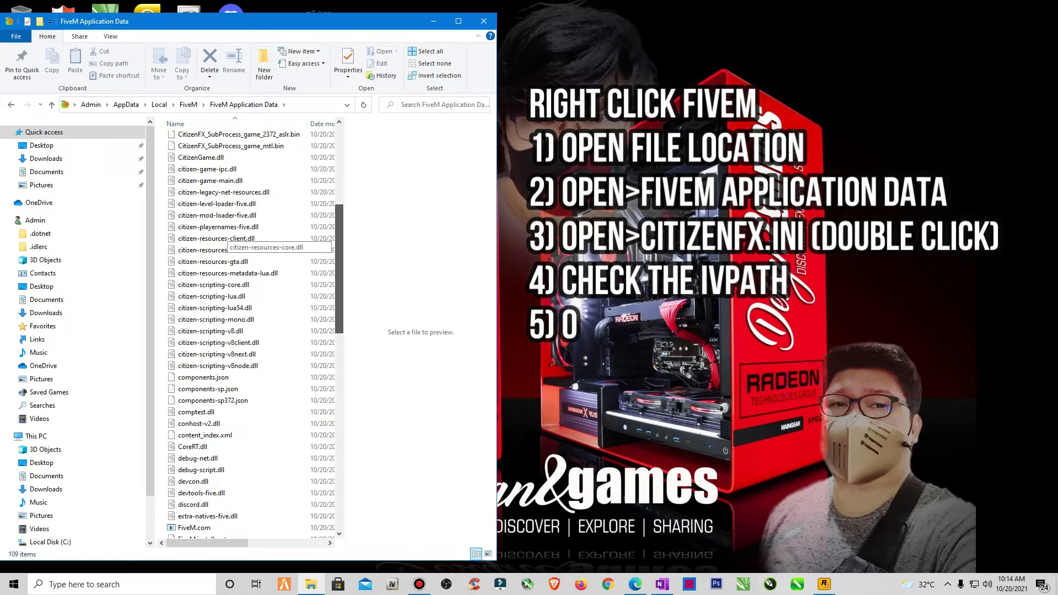
pyautogui.scroll(2, 229, 242)
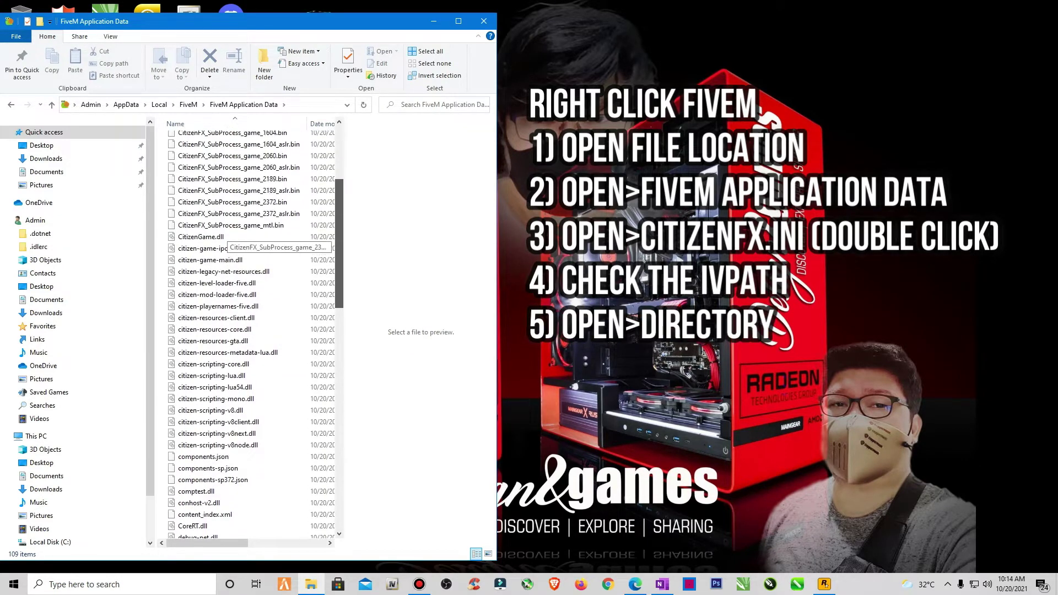
pyautogui.scroll(2, 223, 238)
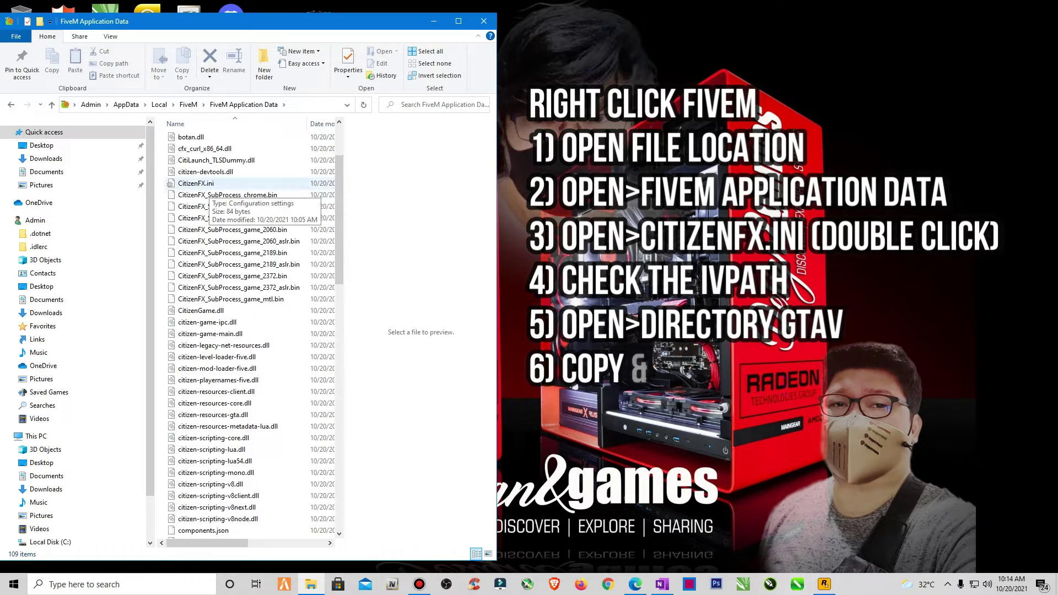
pyautogui.doubleClick(195, 183)
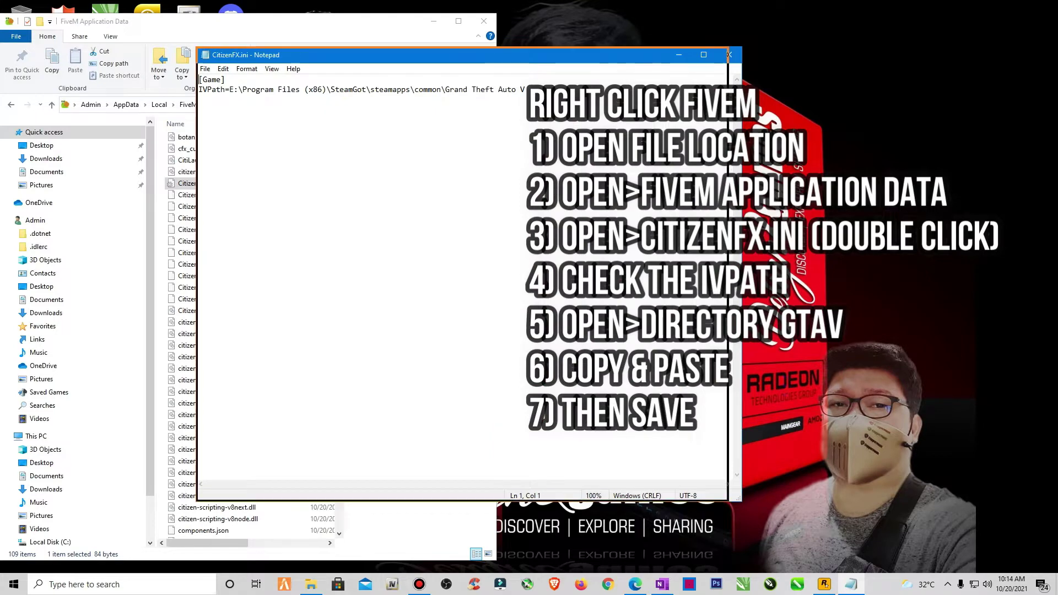
# Step: Narrow the CitizenFX.ini window and place it beside the FiveM Application Data folder window
pyautogui.moveTo(546, 274); pyautogui.dragTo(574, 275)
pyautogui.moveTo(389, 55); pyautogui.dragTo(391, 151)
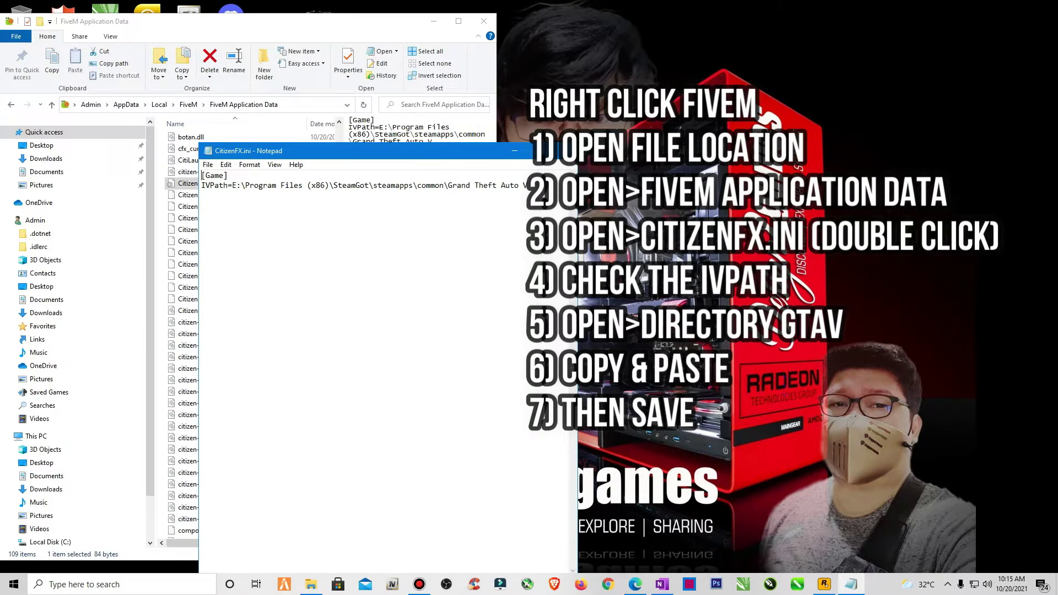
pyautogui.moveTo(352, 150); pyautogui.dragTo(521, 42)
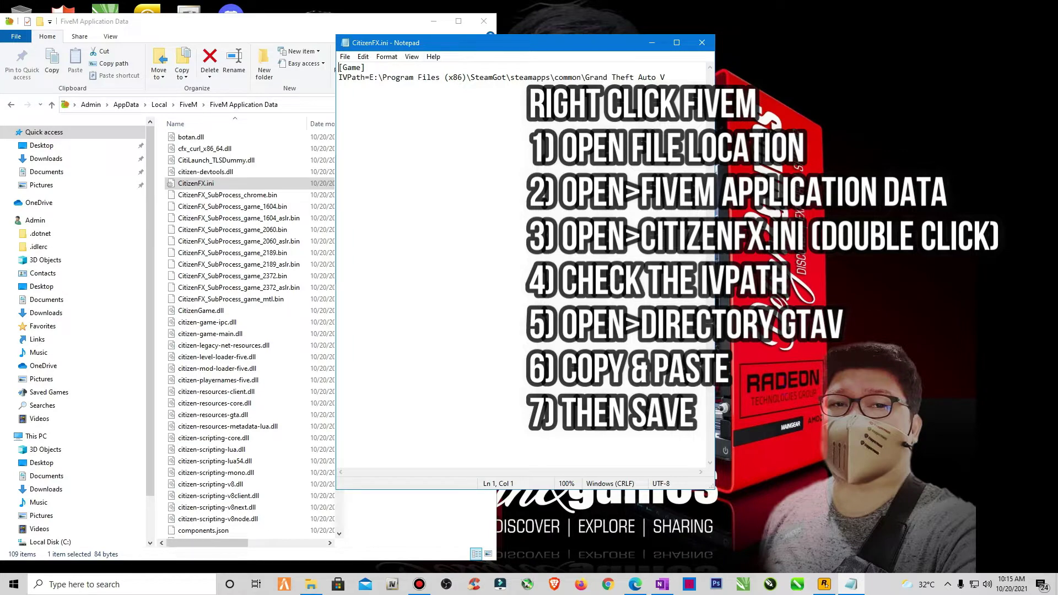
pyautogui.moveTo(425, 44); pyautogui.dragTo(594, 23)
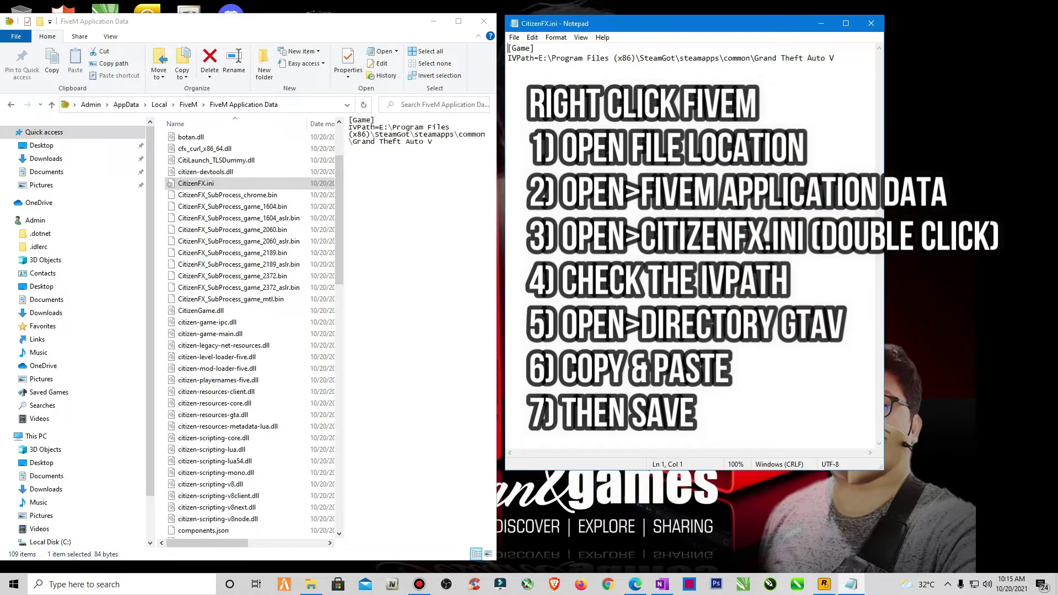
# Step: In a new File Explorer window, browse to E:\Program Files (x86)\SteamGot\steamapps\common\Grand Theft Auto V
pyautogui.click(122, 584)
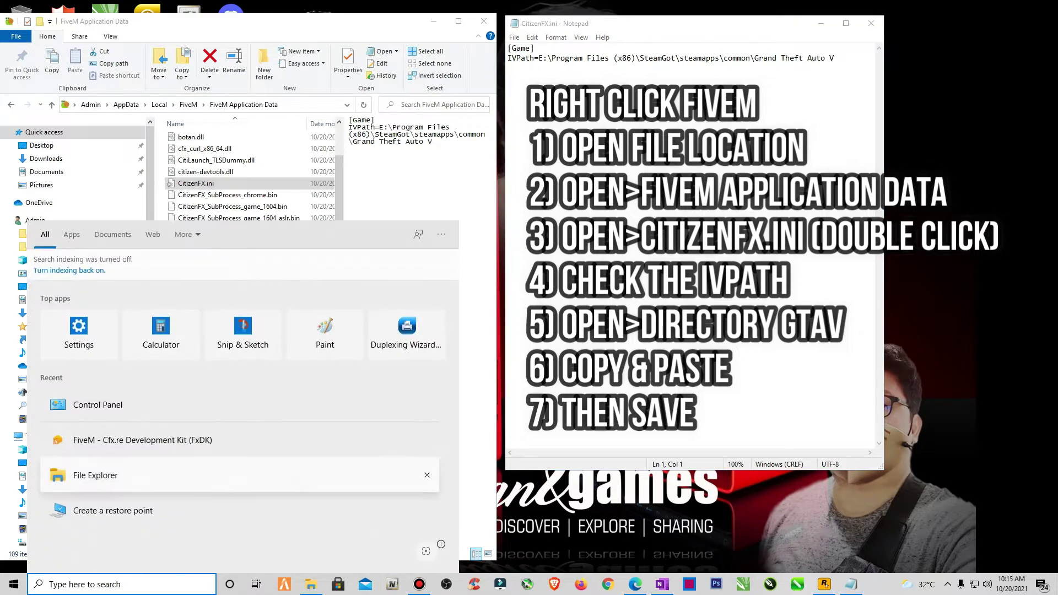
pyautogui.press('Escape')
pyautogui.press('super+e')
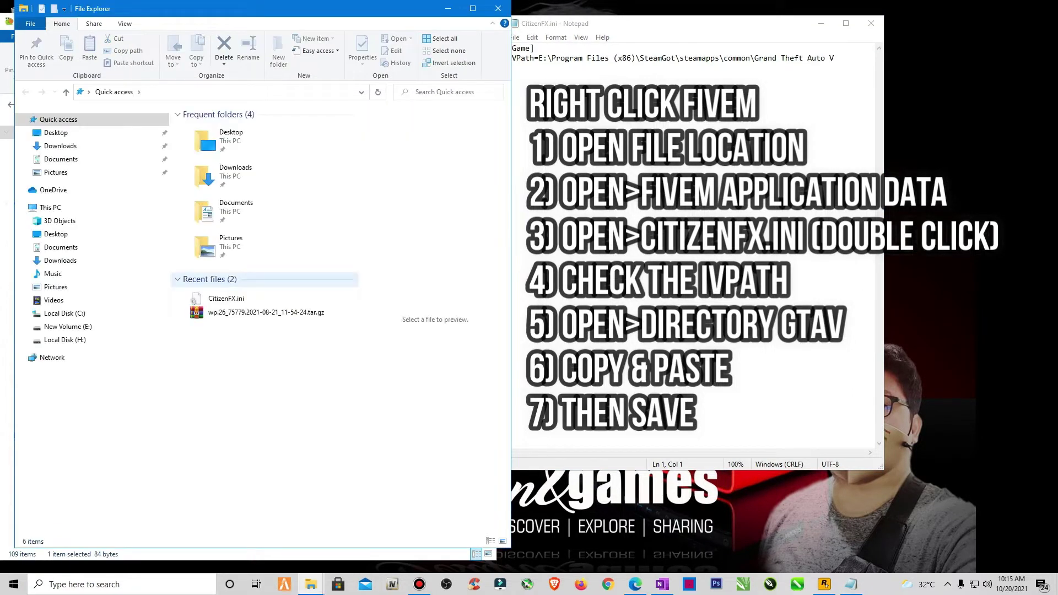
pyautogui.click(68, 326)
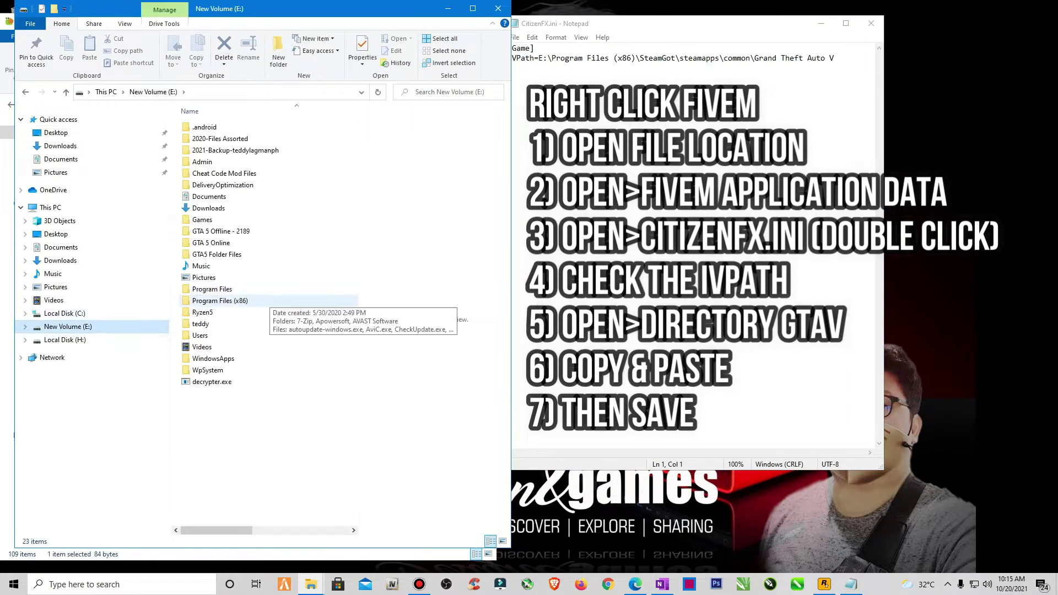
pyautogui.doubleClick(220, 301)
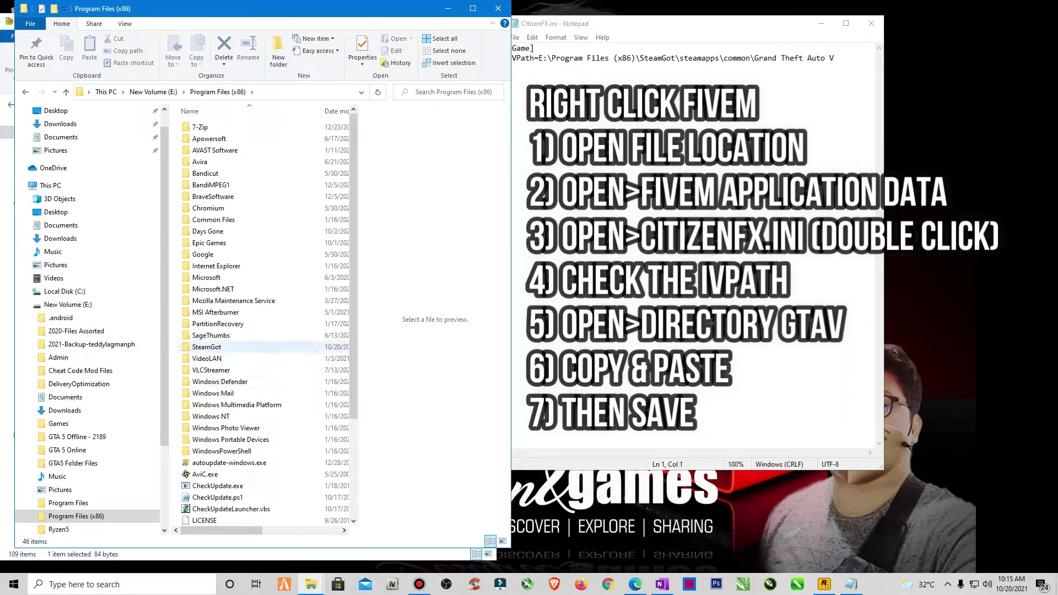
pyautogui.click(206, 347)
pyautogui.doubleClick(206, 346)
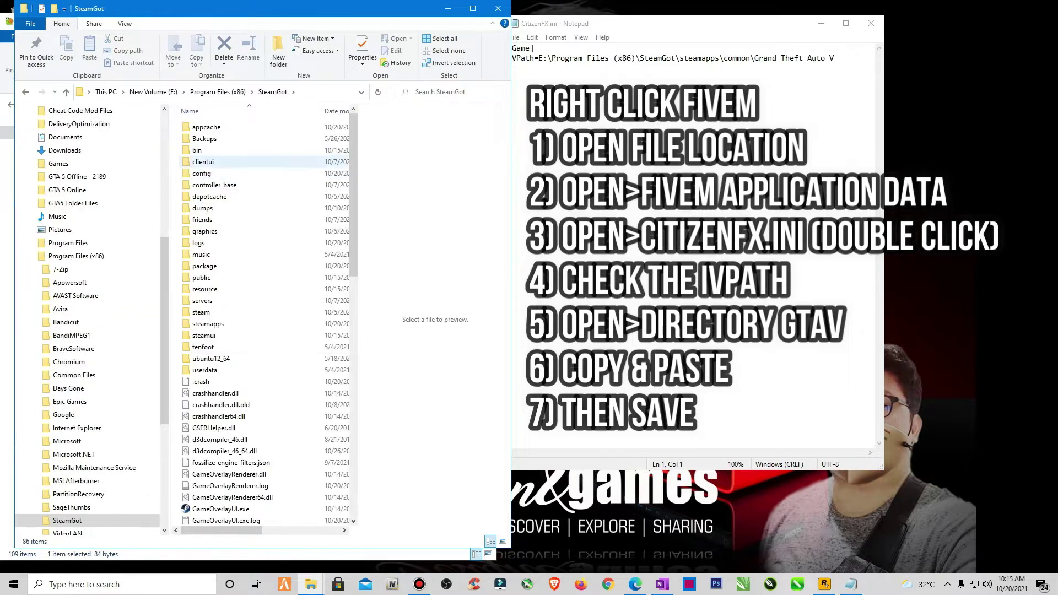
pyautogui.doubleClick(208, 324)
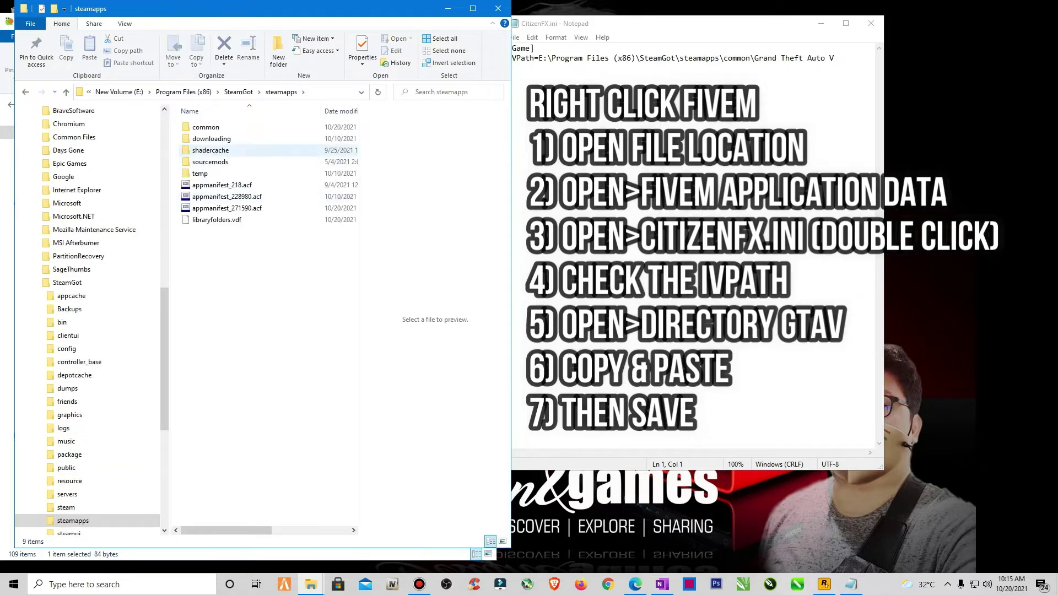
pyautogui.doubleClick(205, 127)
pyautogui.doubleClick(220, 126)
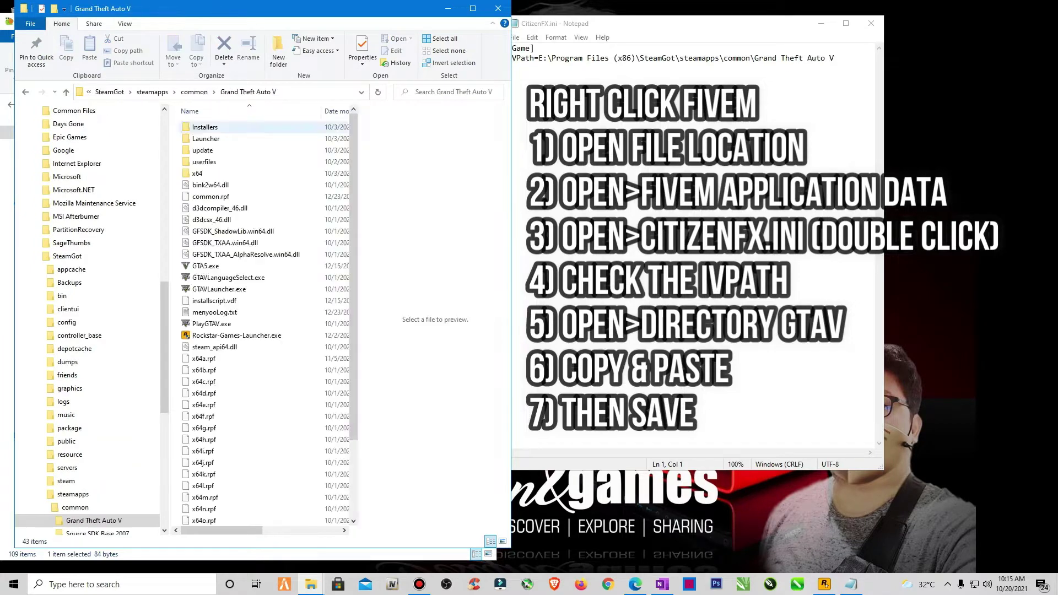
# Step: Replace the IVPath value in CitizenFX.ini with the copied Grand Theft Auto V folder path and save the file
pyautogui.click(322, 92)
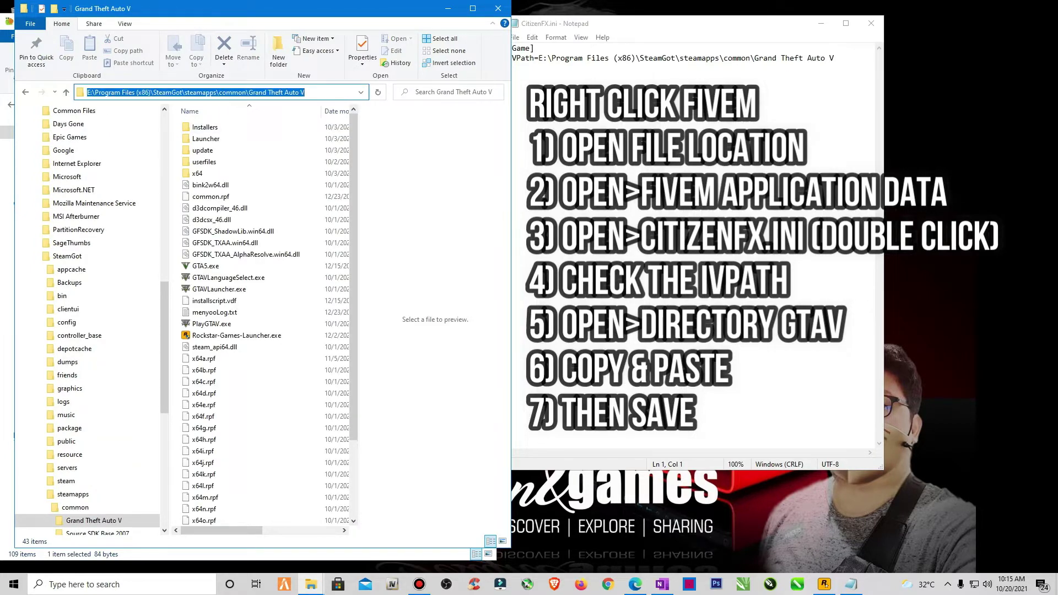
pyautogui.click(518, 68)
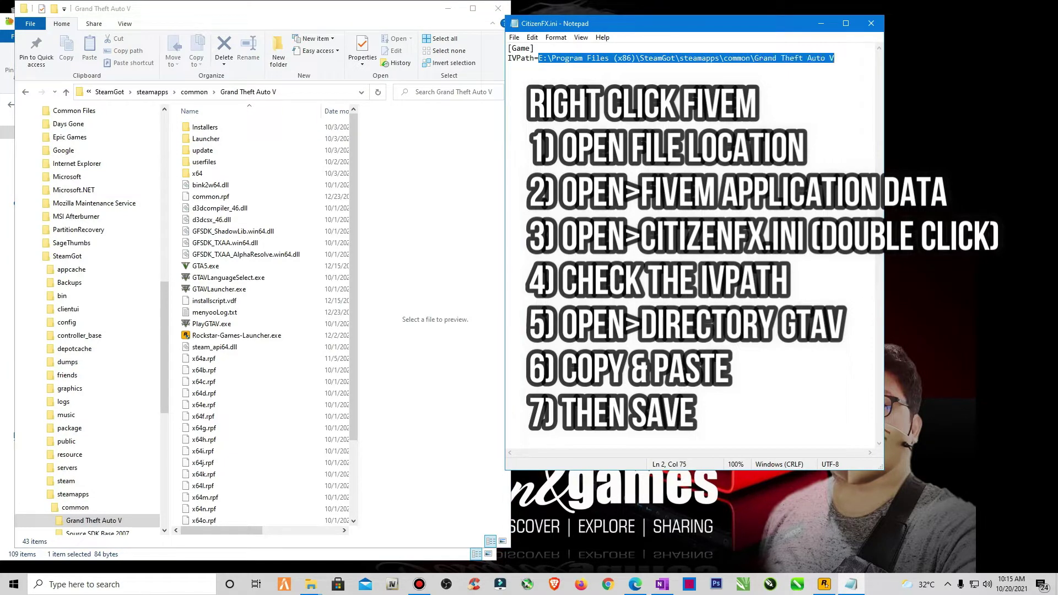
pyautogui.press('BackSpace')
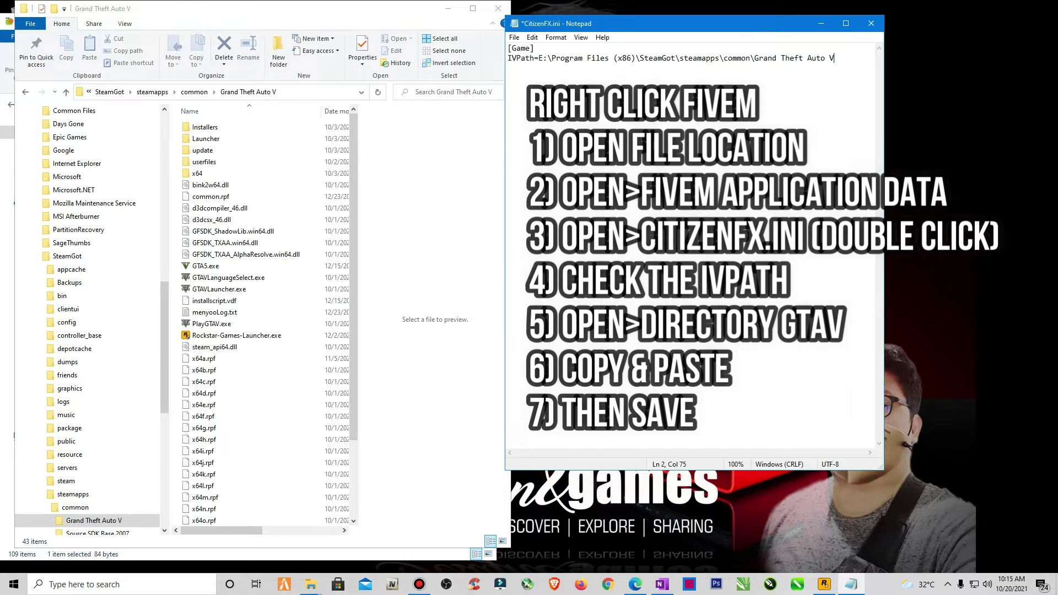
pyautogui.click(514, 37)
pyautogui.click(543, 86)
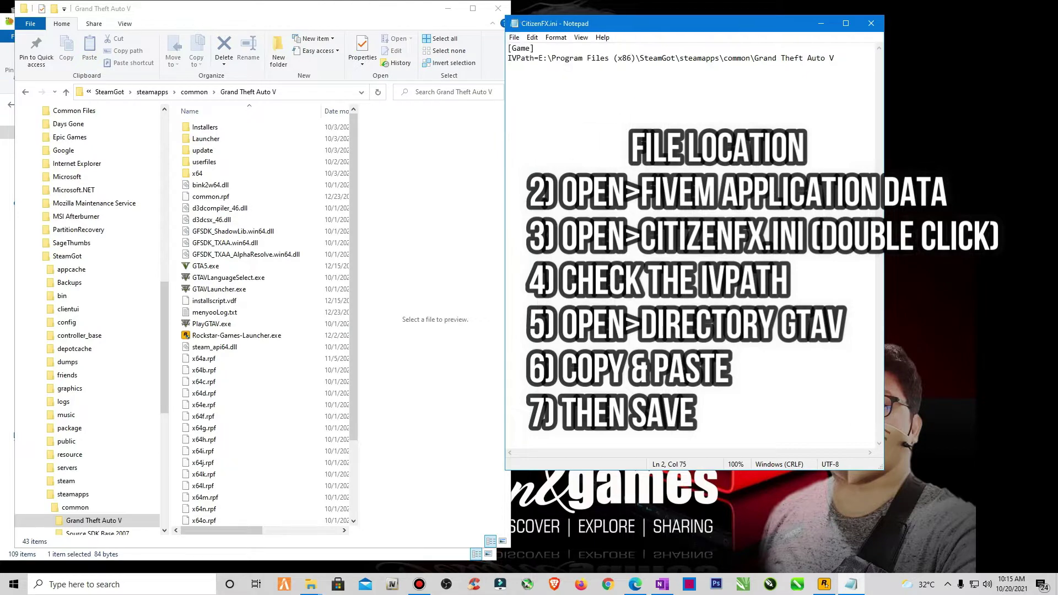
# Step: Close CitizenFX.ini and the Grand Theft Auto V folder window, then maximize the FiveM Application Data window
pyautogui.click(870, 23)
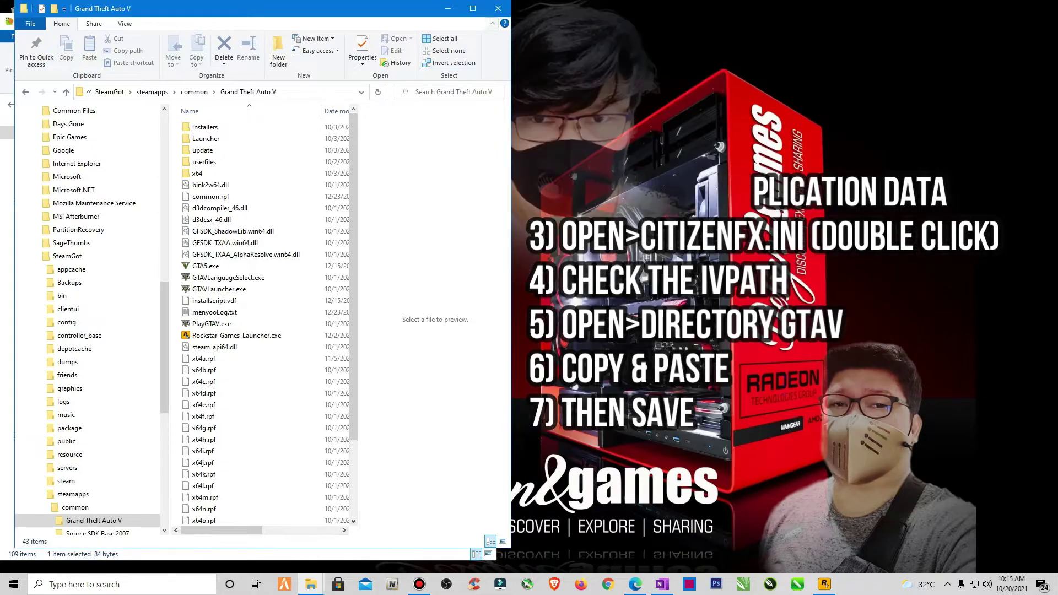
pyautogui.click(498, 8)
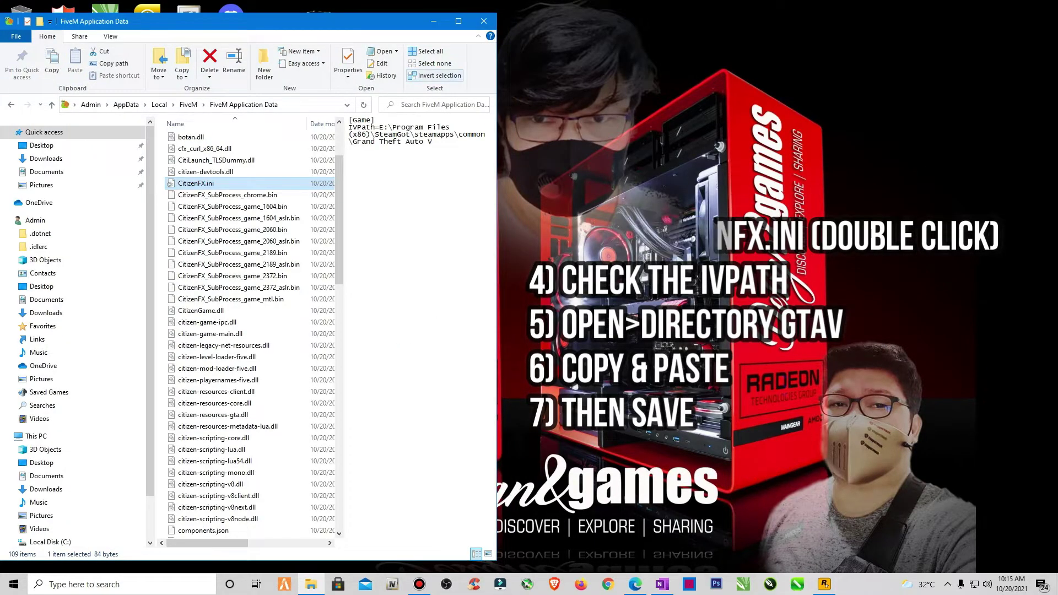
pyautogui.click(458, 21)
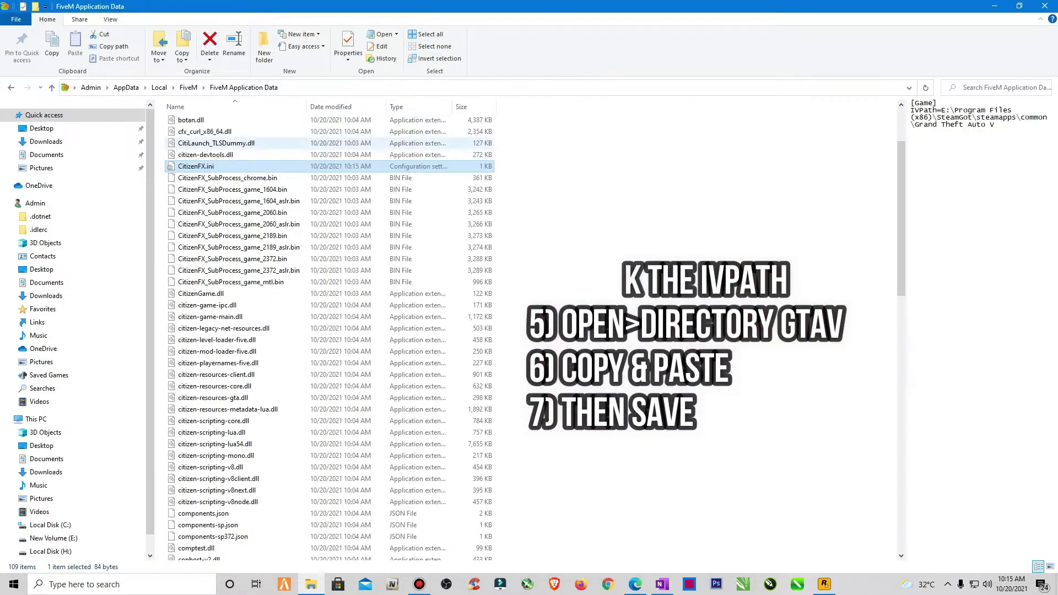
# Step: Close the FiveM Application Data window and refresh the desktop twice
pyautogui.scroll(1, 330, 188)
pyautogui.click(1044, 7)
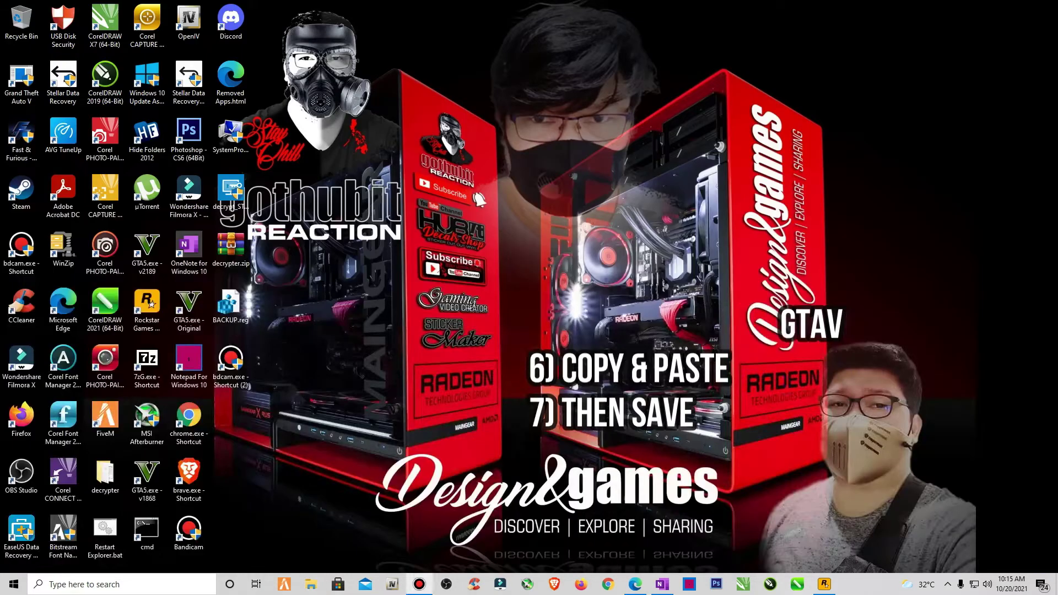
pyautogui.rightClick(479, 183)
pyautogui.click(509, 232)
pyautogui.rightClick(357, 253)
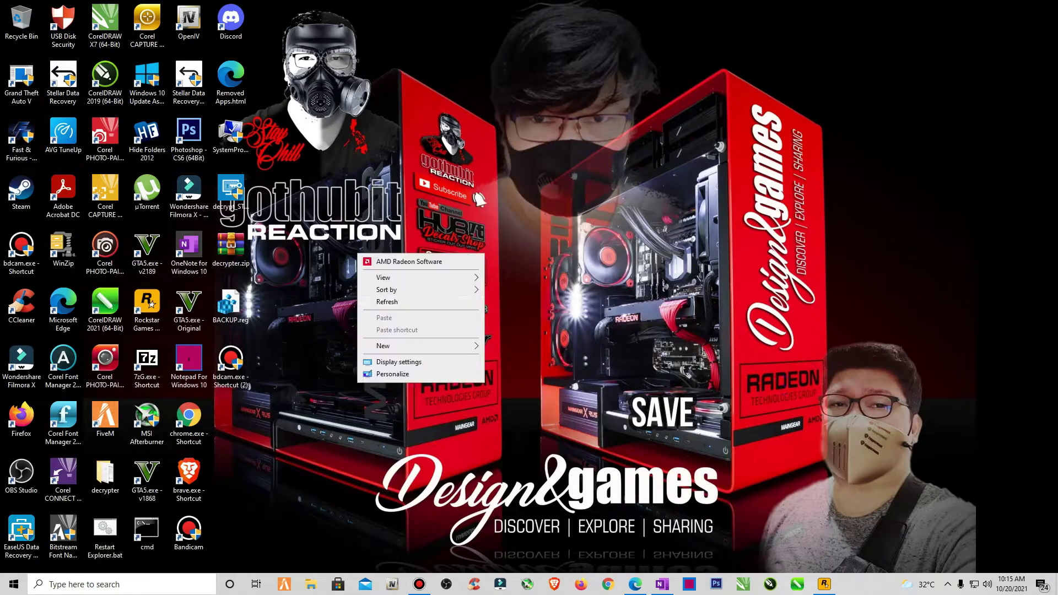
pyautogui.click(387, 302)
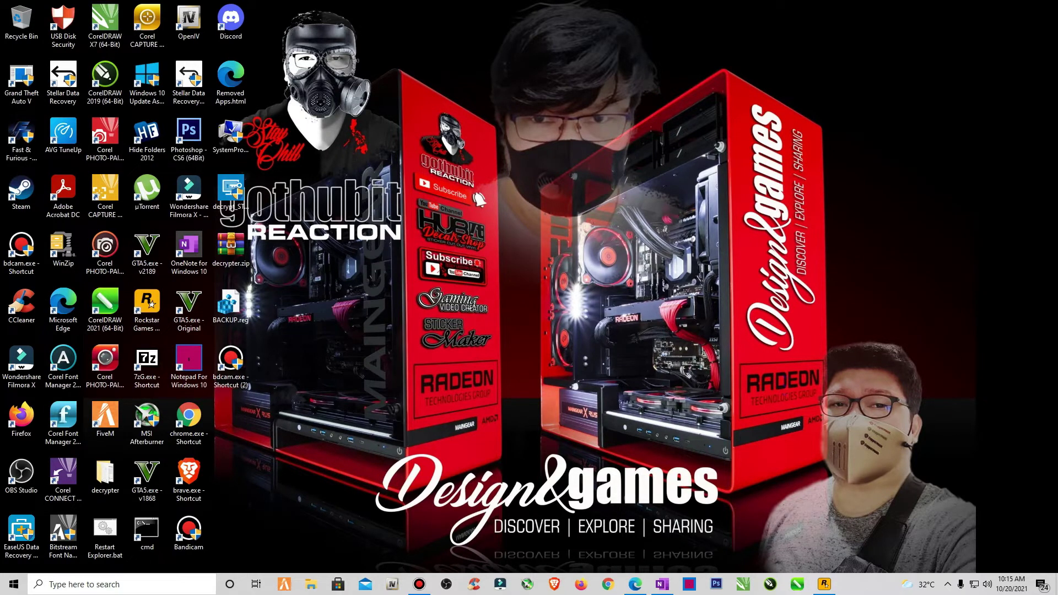
# Step: Open Task Manager in full size and restart the Windows Explorer process
pyautogui.rightClick(879, 584)
pyautogui.click(910, 534)
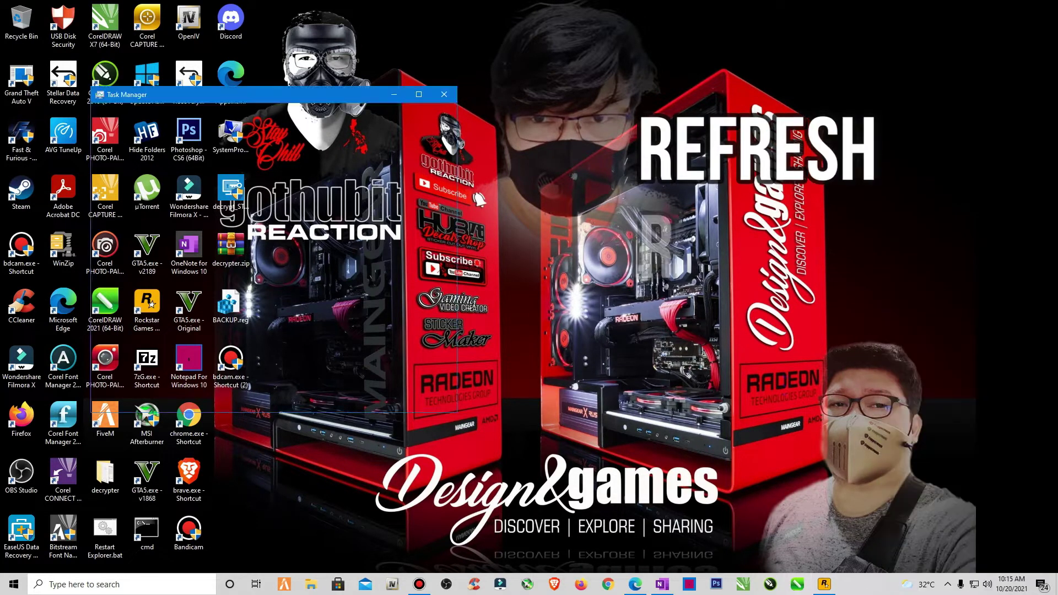
pyautogui.click(418, 94)
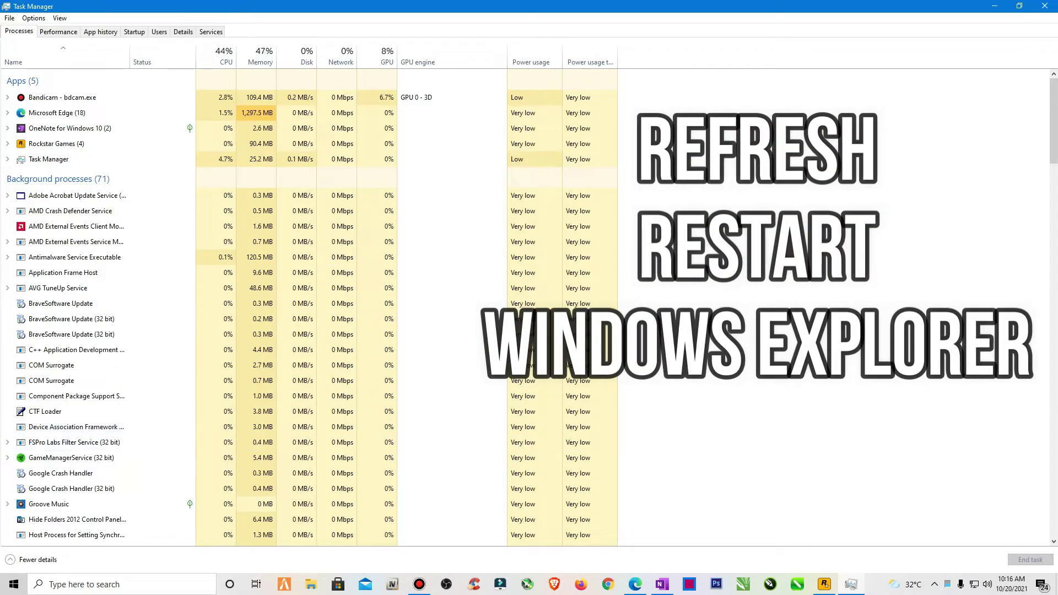
pyautogui.scroll(-20, 529, 307)
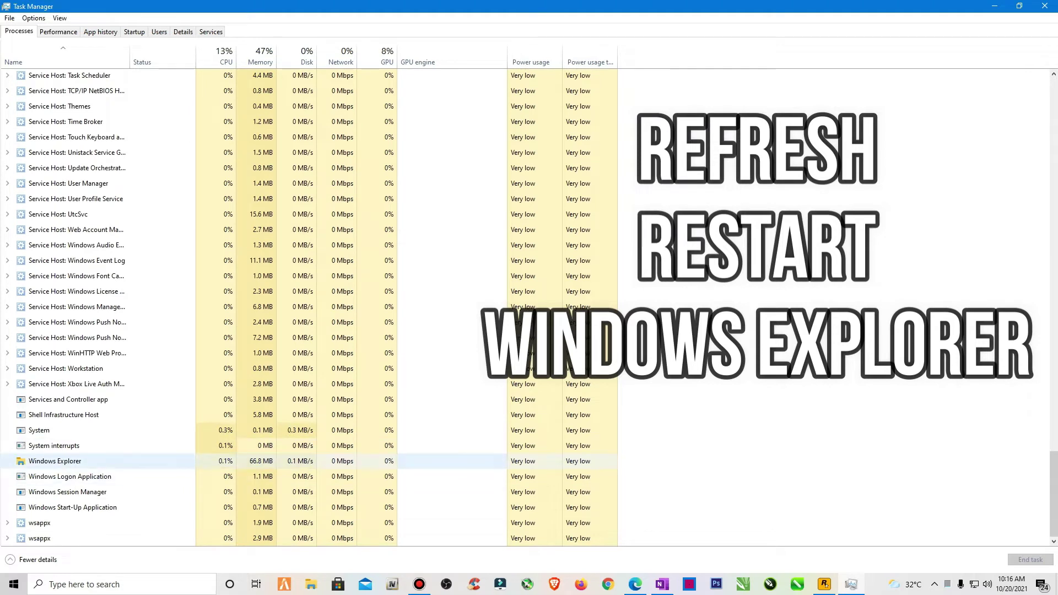
pyautogui.rightClick(76, 462)
pyautogui.click(96, 347)
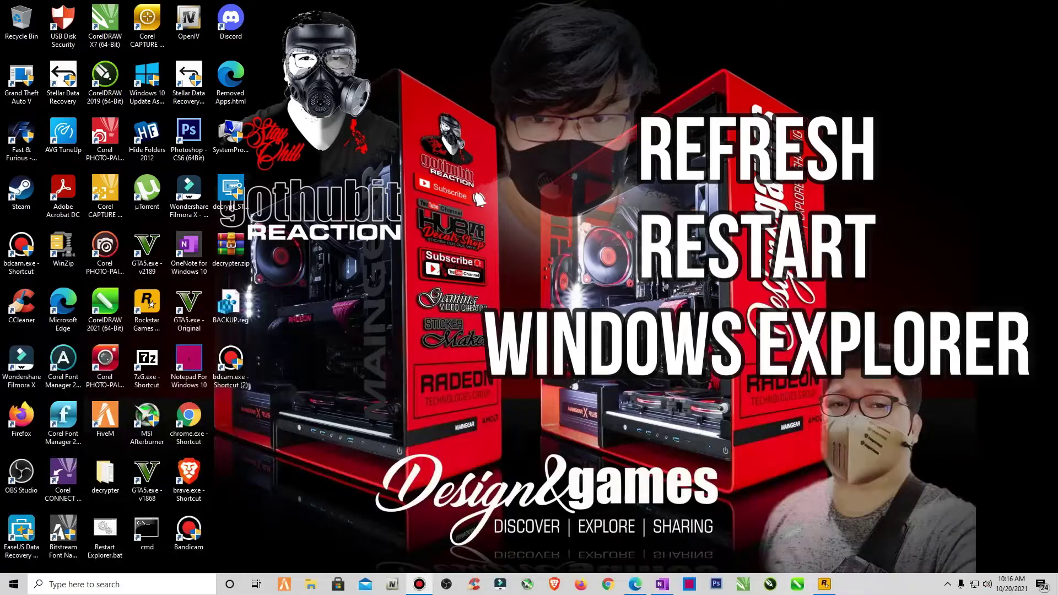
# Step: Refresh the desktop again and launch FiveM, dismissing its missing game files dialog
pyautogui.rightClick(410, 237)
pyautogui.click(441, 284)
pyautogui.rightClick(411, 279)
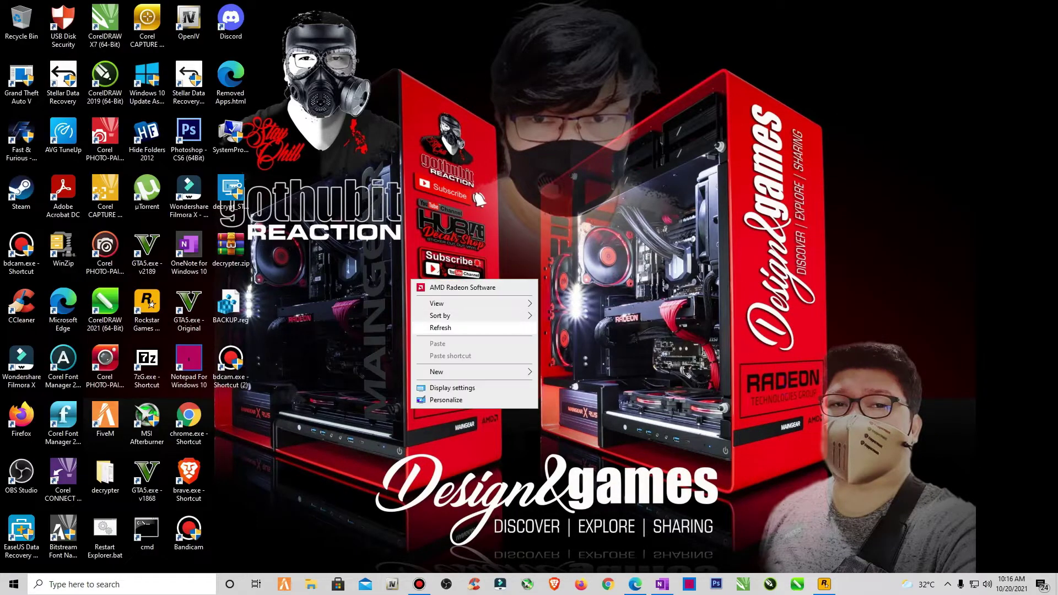
pyautogui.click(440, 328)
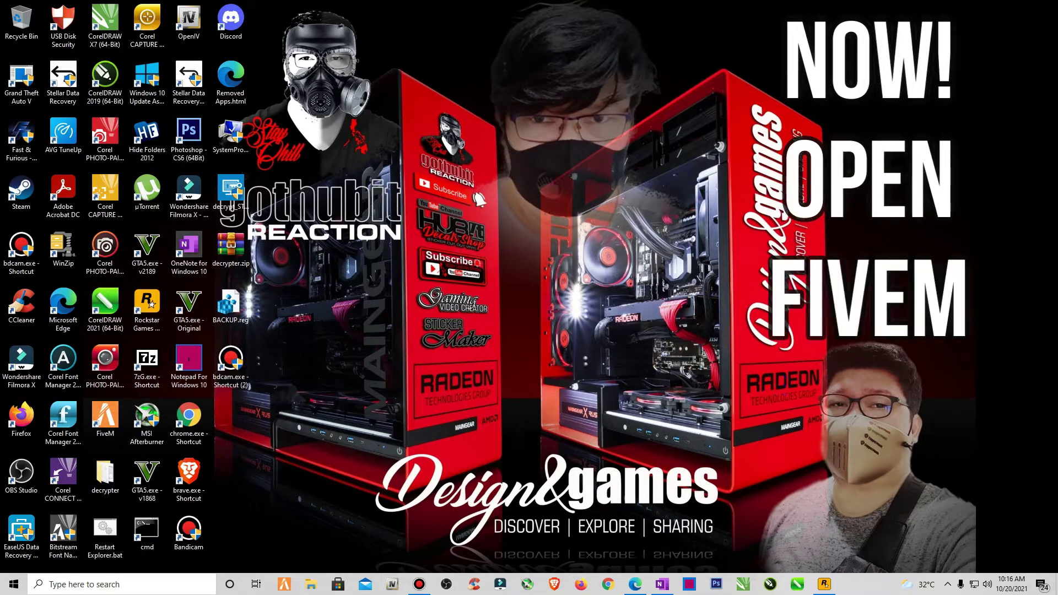
pyautogui.doubleClick(105, 418)
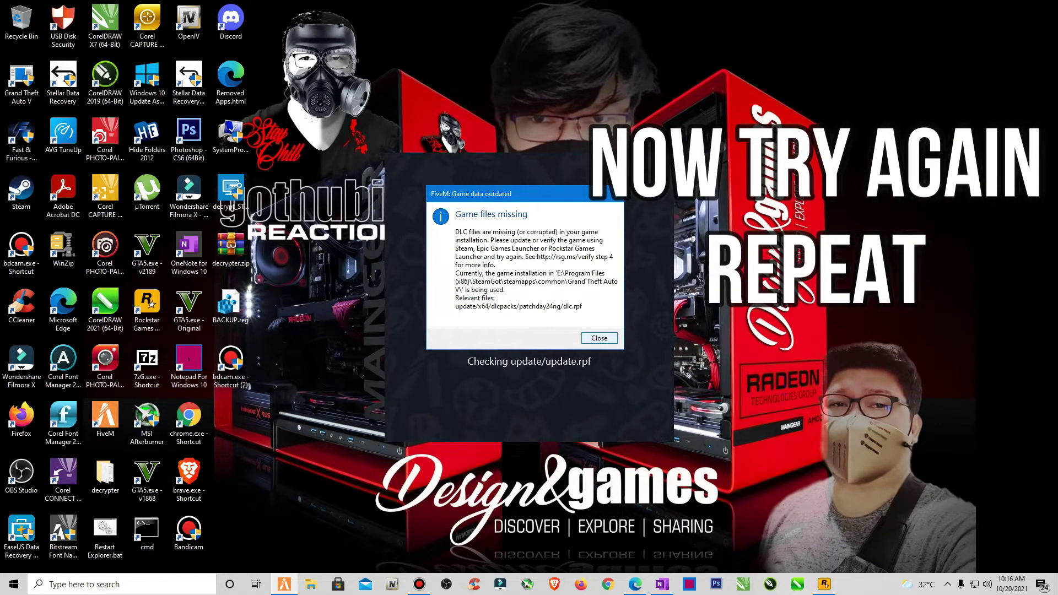
pyautogui.press('Return')
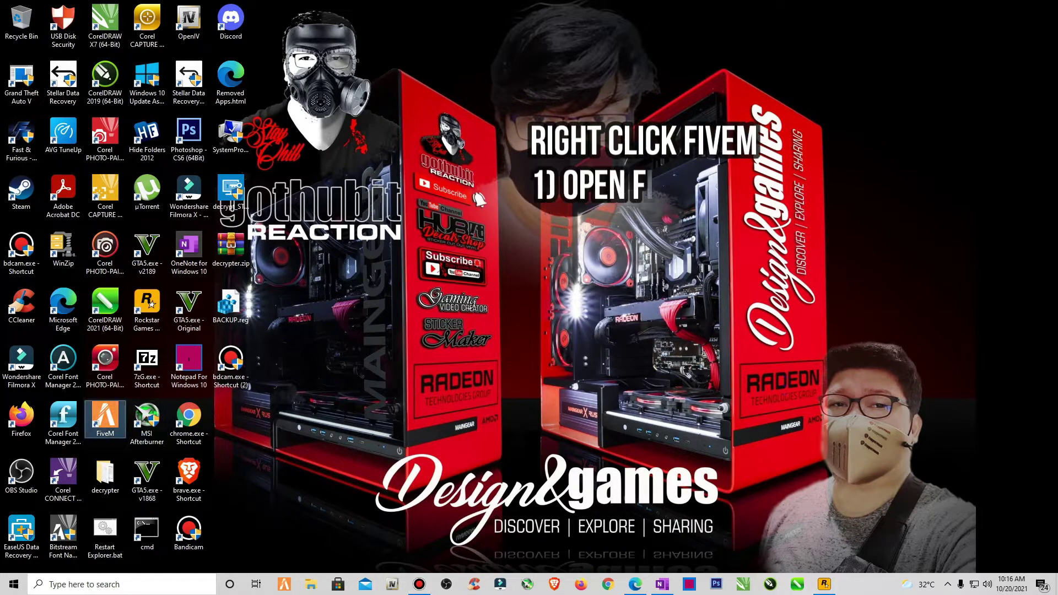
# Step: Open the file location of the FiveM desktop shortcut and enter the FiveM Application Data folder
pyautogui.rightClick(91, 421)
pyautogui.click(126, 160)
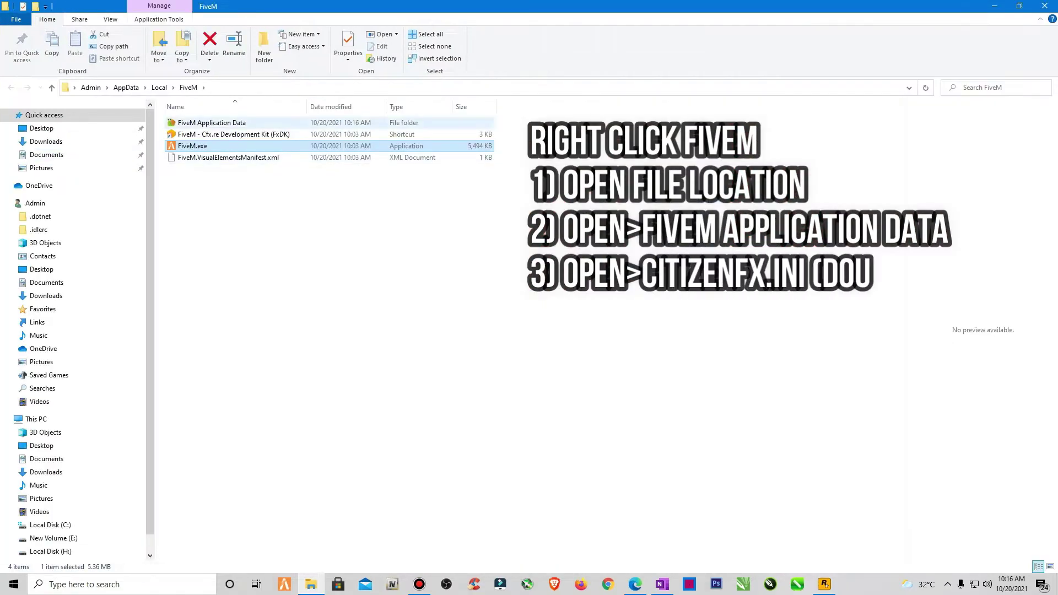
pyautogui.doubleClick(212, 122)
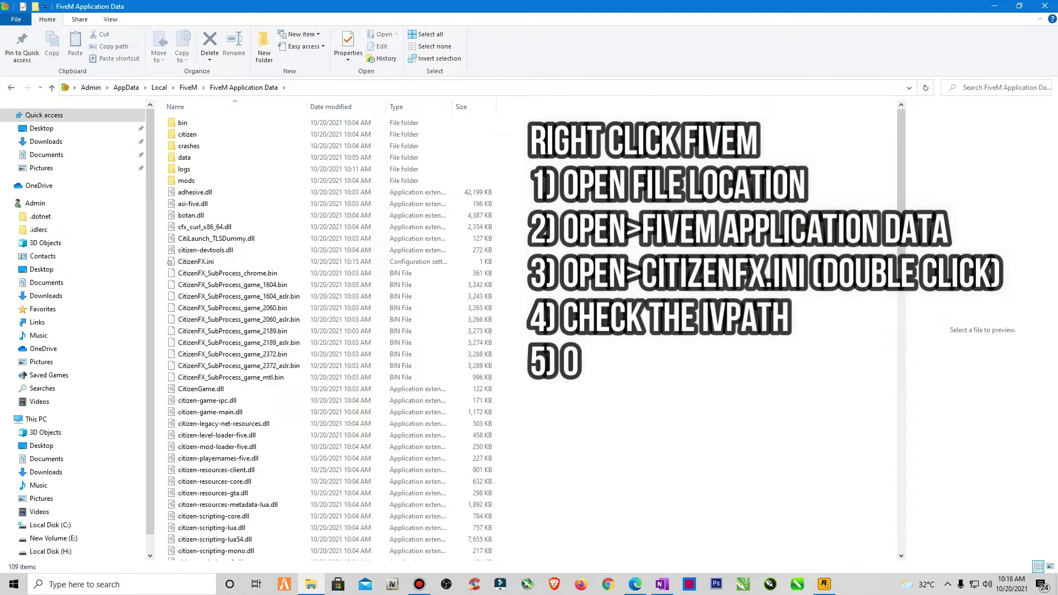
# Step: Go back to the FiveM folder and delete FiveM.VisualElementsManifest.xml
pyautogui.click(10, 87)
pyautogui.click(189, 157)
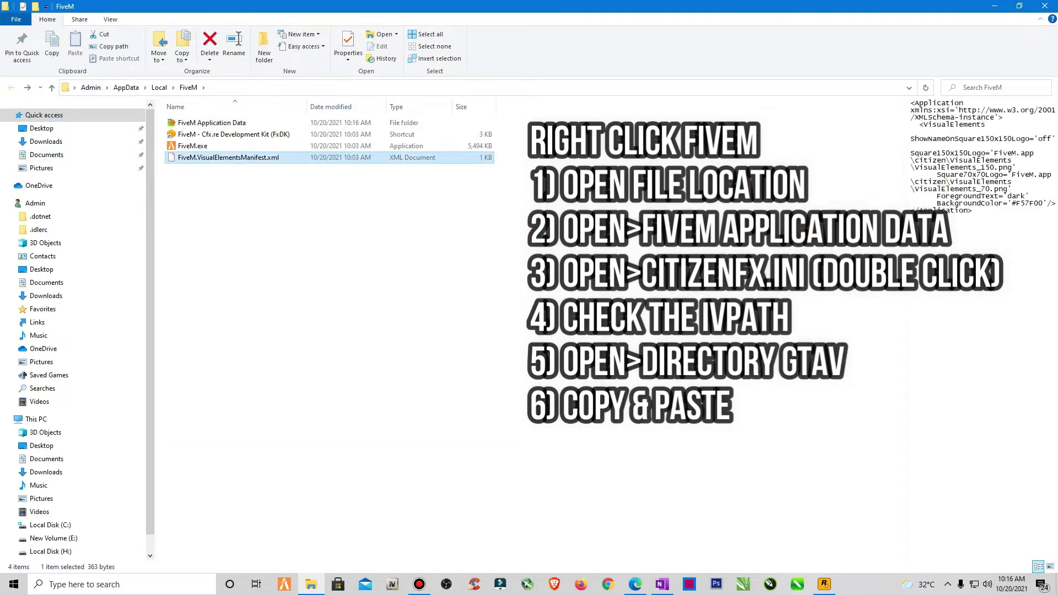
pyautogui.rightClick(189, 157)
pyautogui.press('Escape')
pyautogui.press('Up')
pyautogui.press('Up')
pyautogui.press('Up')
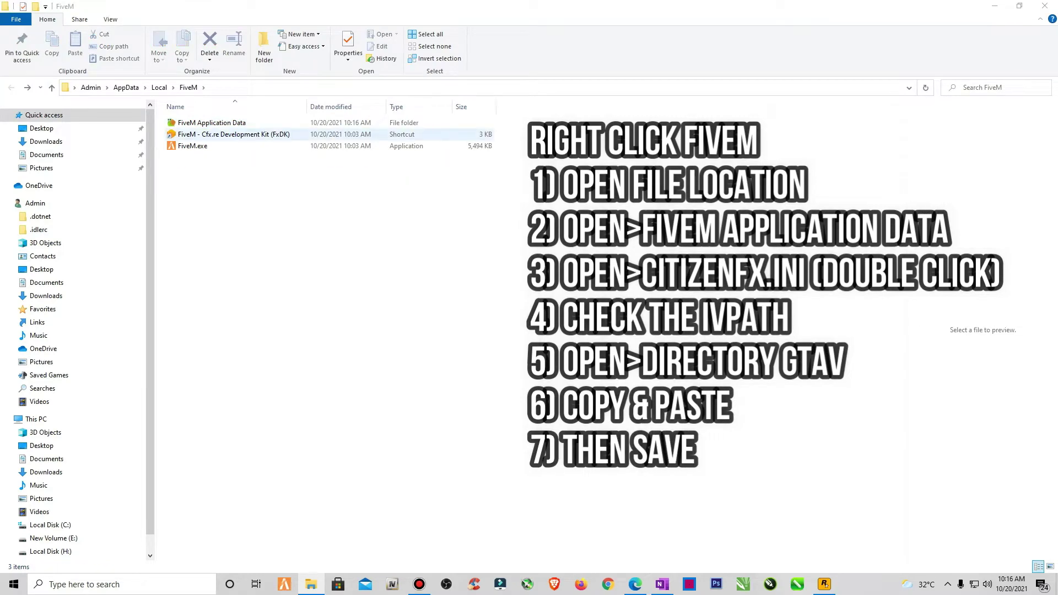
# Step: Open CitizenFX.ini from the FiveM Application Data folder and move its Notepad window clear of the file list
pyautogui.press('Return')
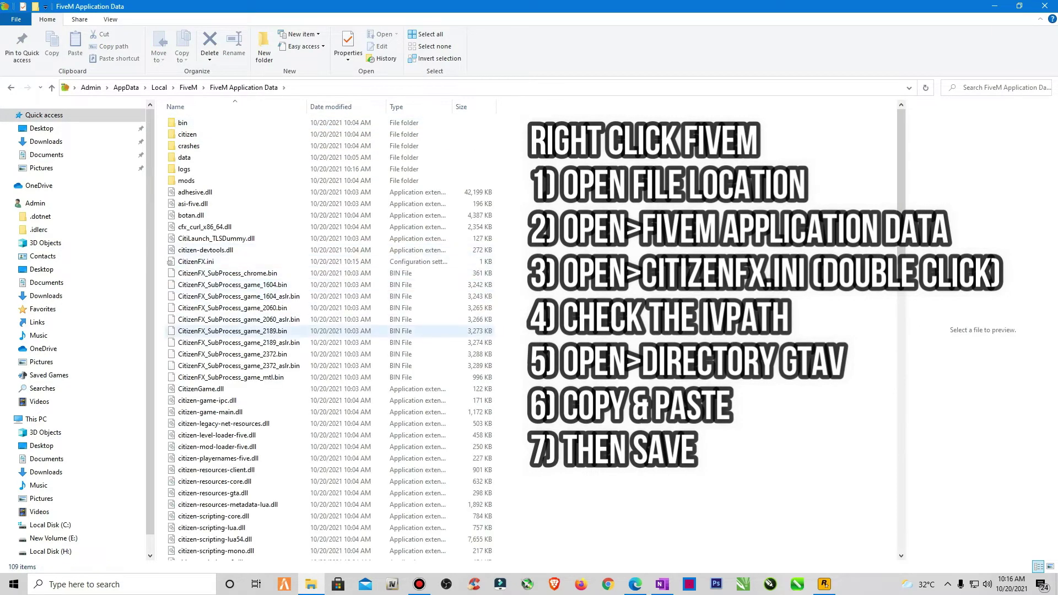
pyautogui.click(195, 261)
pyautogui.press('Return')
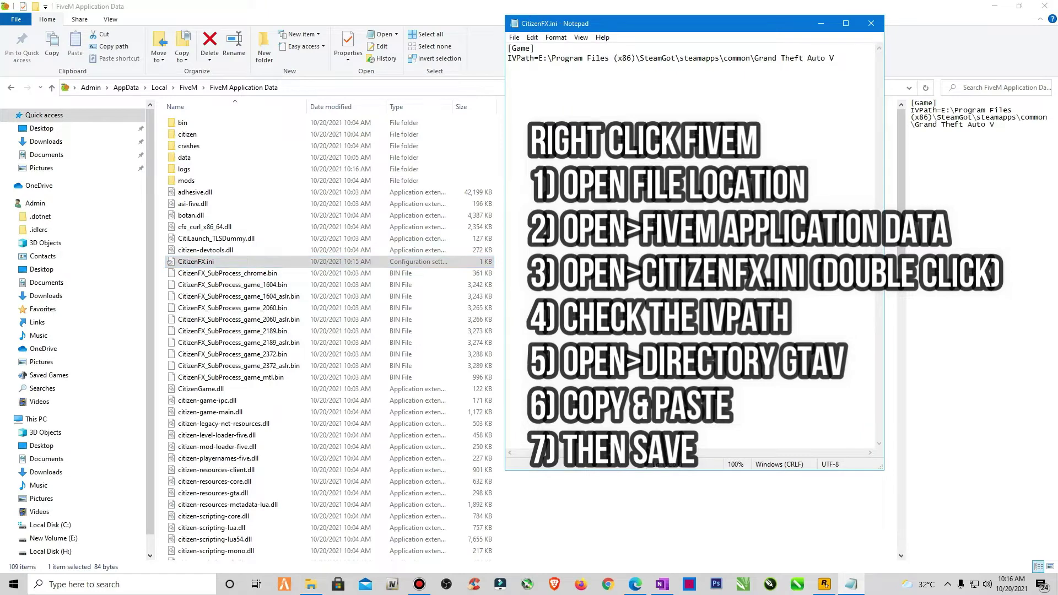
pyautogui.moveTo(661, 23); pyautogui.dragTo(708, 54)
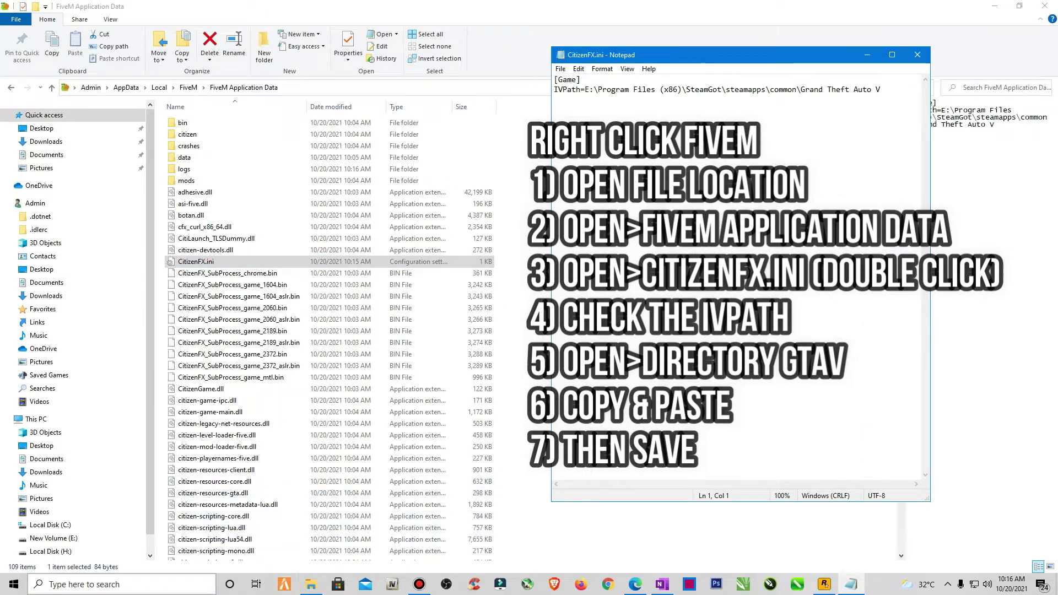
# Step: In a new File Explorer window, browse to E:\GTA 5 Online\Grand Theft Auto V and copy the folder path
pyautogui.rightClick(177, 585)
pyautogui.click(177, 584)
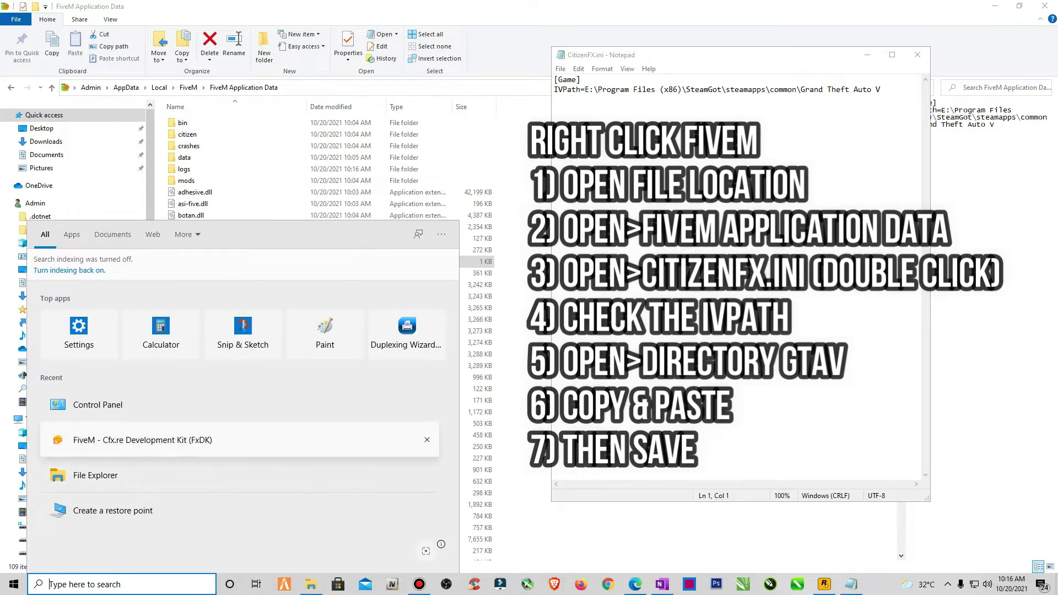
pyautogui.click(95, 475)
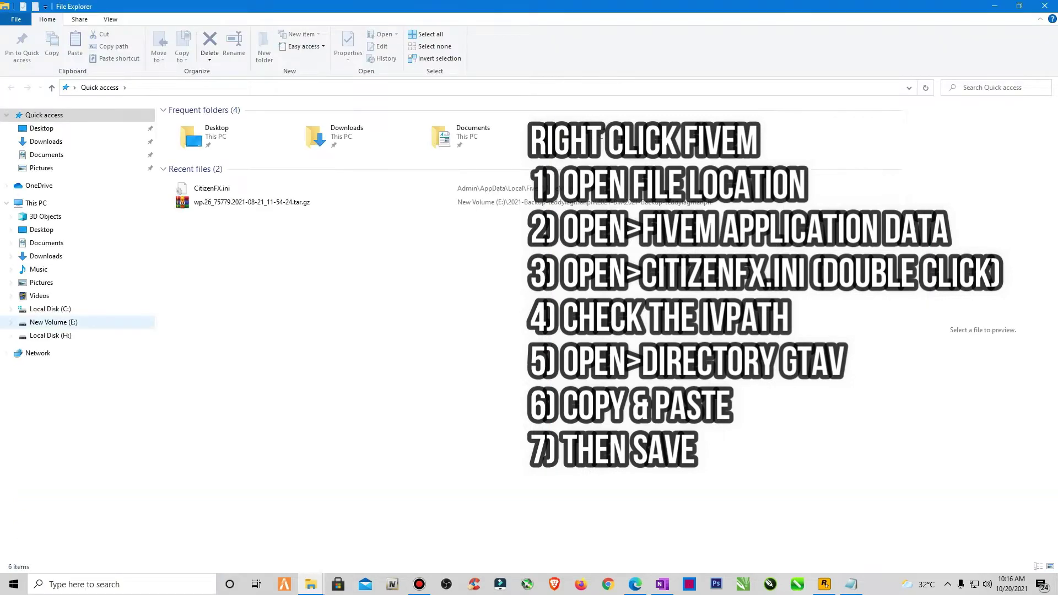
pyautogui.click(53, 322)
pyautogui.click(197, 238)
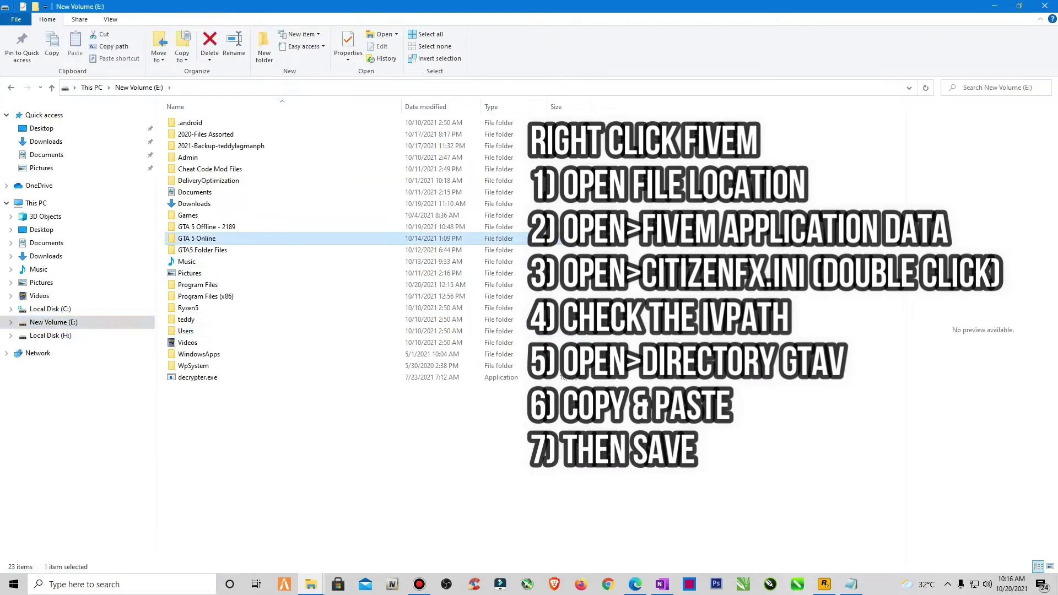
pyautogui.doubleClick(197, 238)
pyautogui.doubleClick(199, 122)
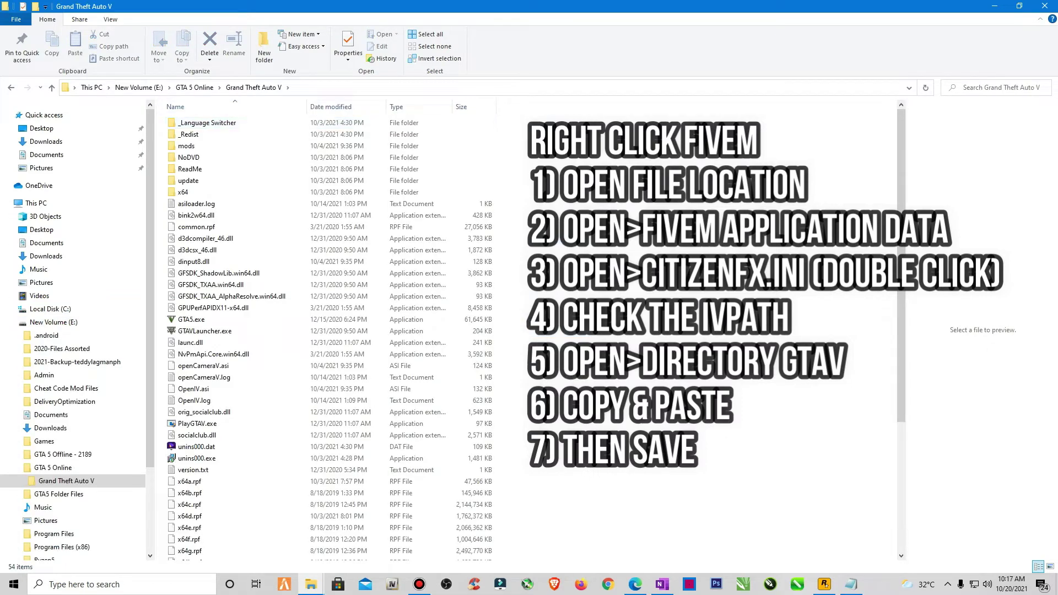
pyautogui.click(342, 87)
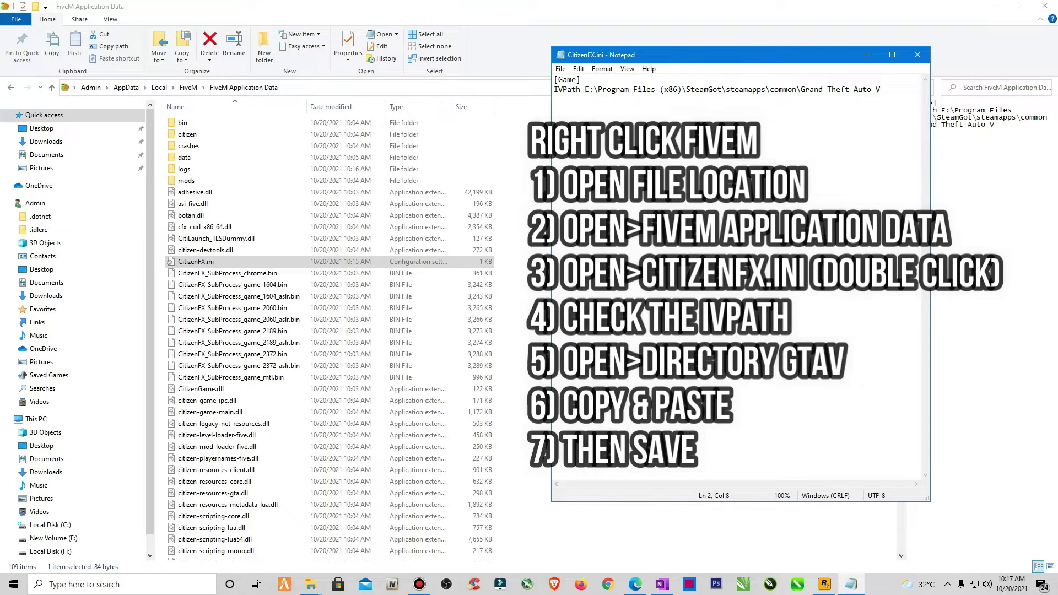
# Step: Replace the IVPath value in CitizenFX.ini with E:\GTA 5 Online\Grand Theft Auto V, then save and close the file
pyautogui.write('E:\\GTA 5 Online\\Grand Theft Auto V')
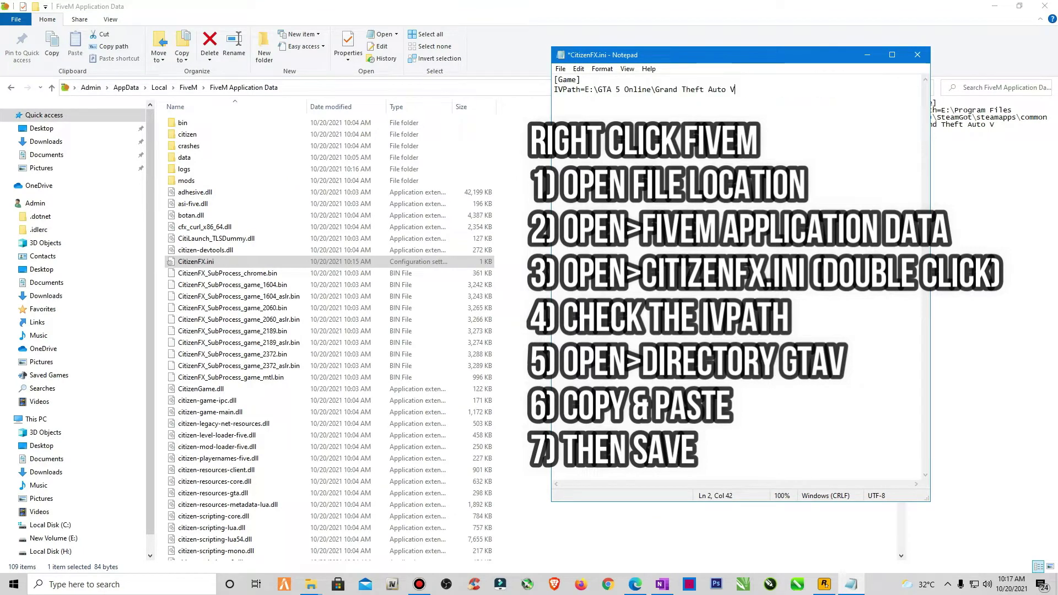
pyautogui.hotkey('alt', 'f')
pyautogui.press('Down')
pyautogui.press('Down')
pyautogui.press('Down')
pyautogui.press('Return')
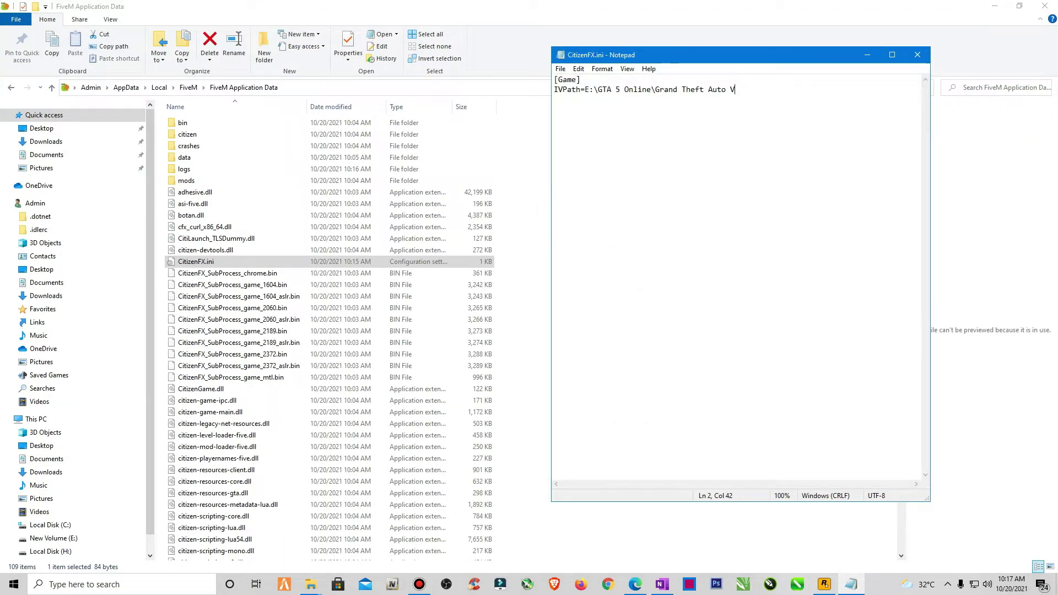
pyautogui.hotkey('alt', 'F4')
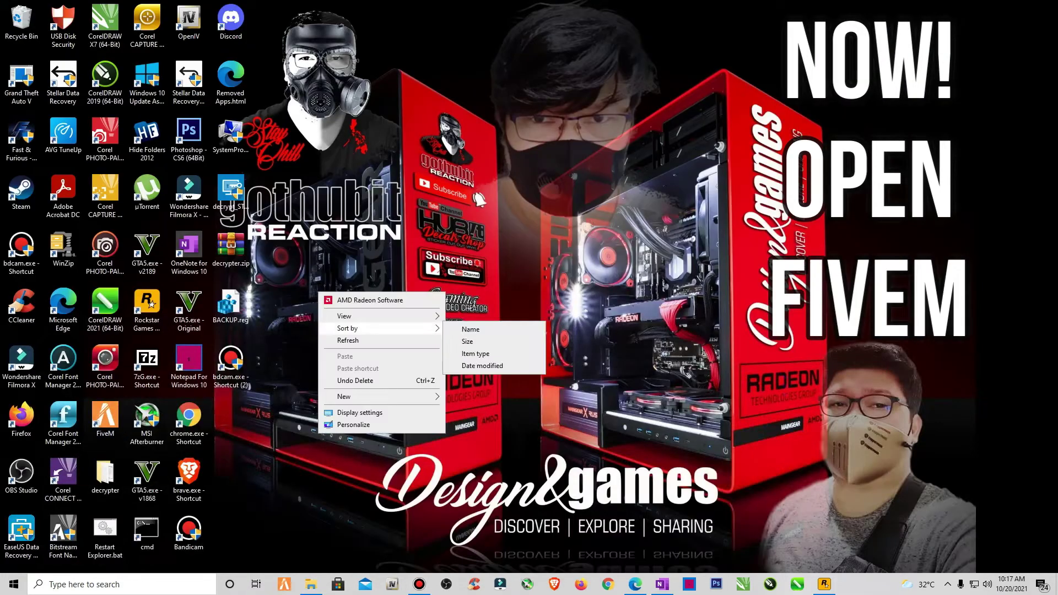
# Step: Refresh the desktop and relaunch FiveM with the new game path
pyautogui.click(348, 340)
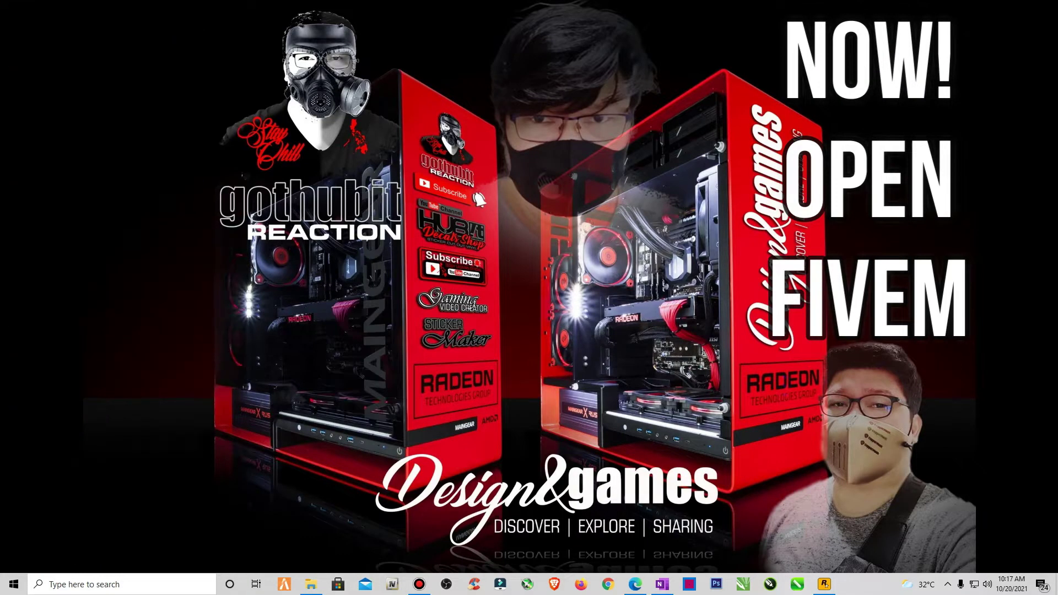
pyautogui.doubleClick(105, 419)
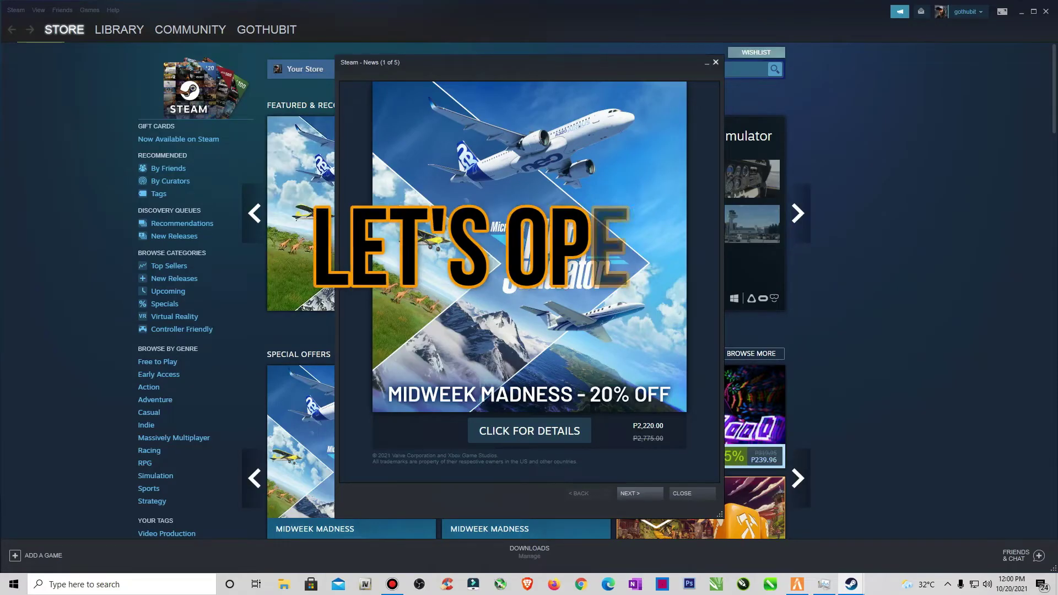
# Step: In Steam, dismiss the news window and open the Grand Theft Auto V page in the library
pyautogui.press('Escape')
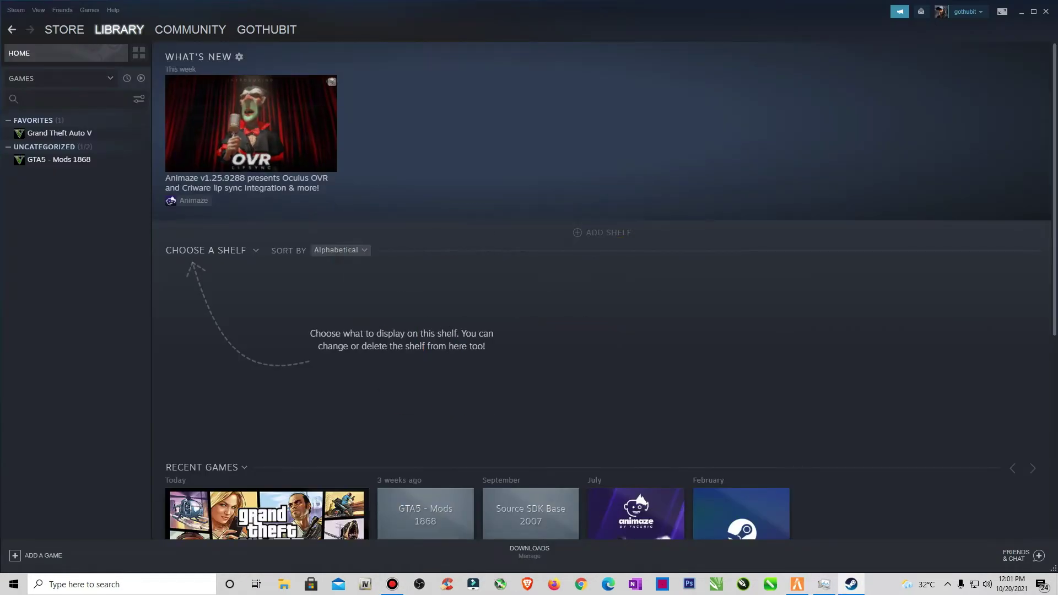
pyautogui.click(60, 133)
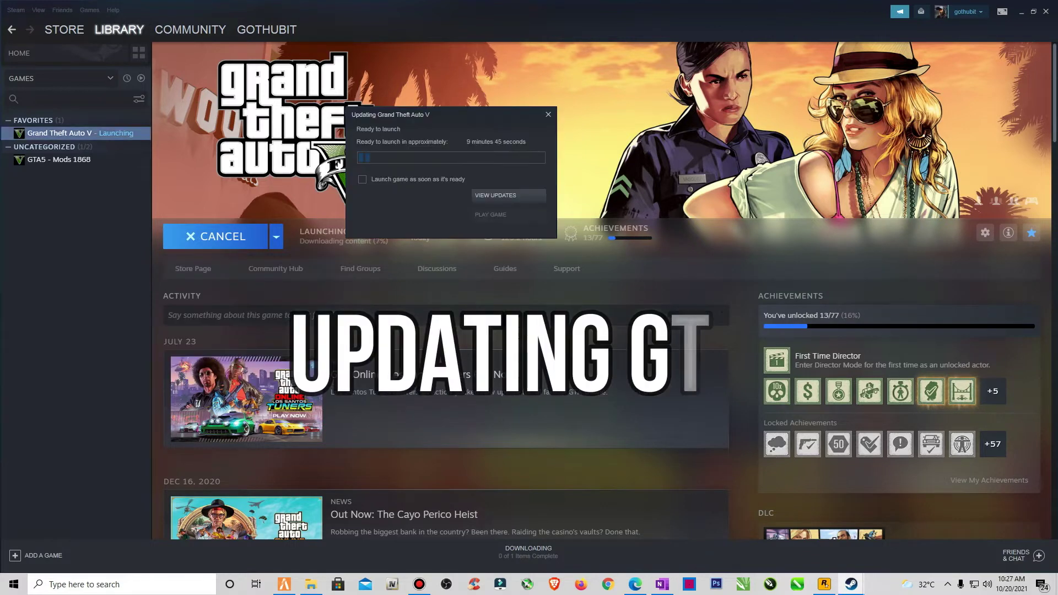
# Step: Open the Local Files properties of Grand Theft Auto V in Steam and browse its installation folder
pyautogui.rightClick(83, 134)
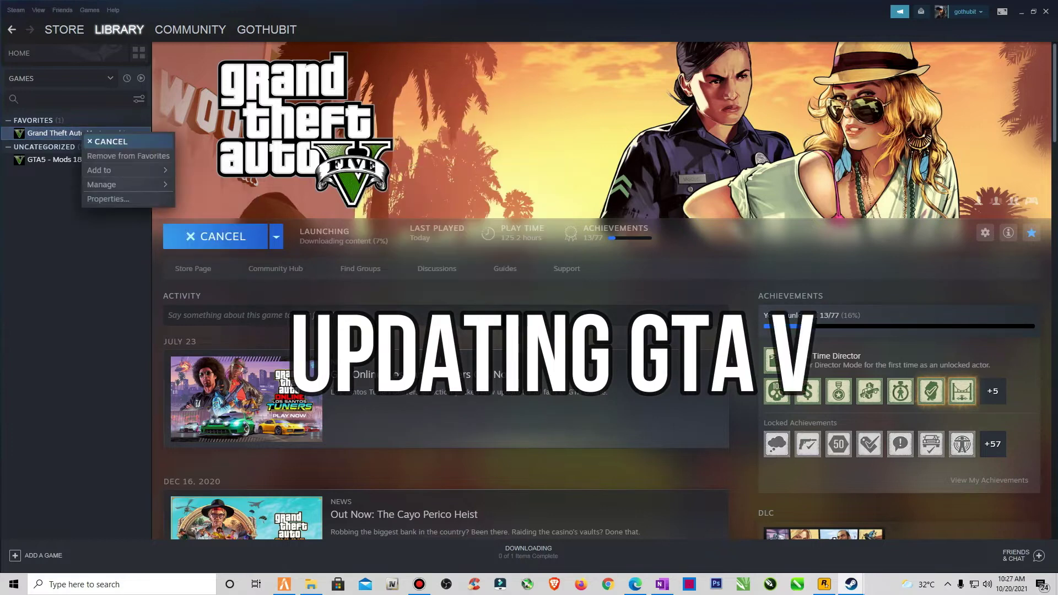
pyautogui.click(99, 199)
pyautogui.click(374, 252)
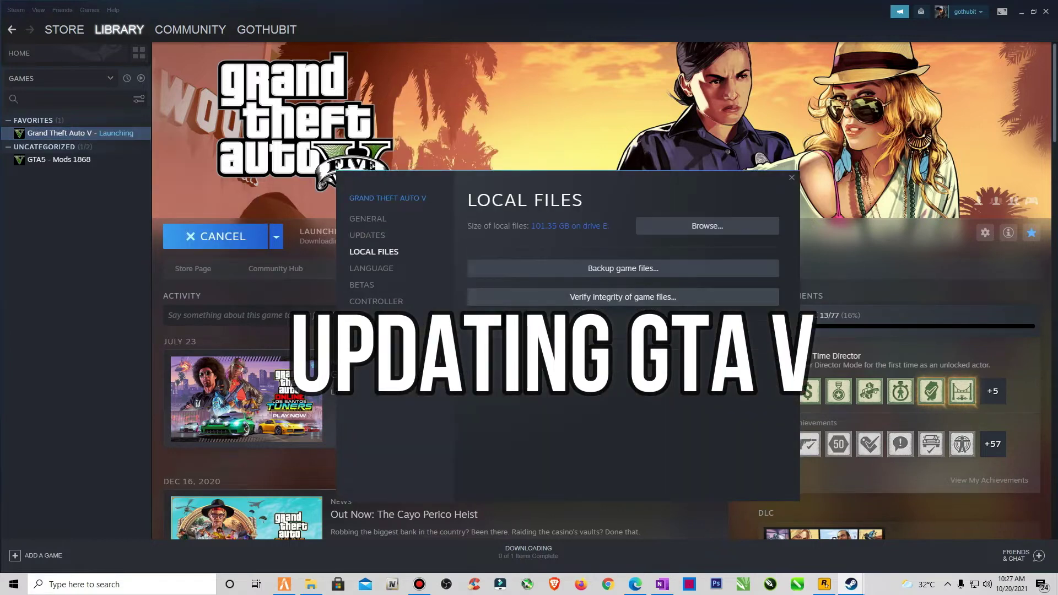
pyautogui.click(707, 226)
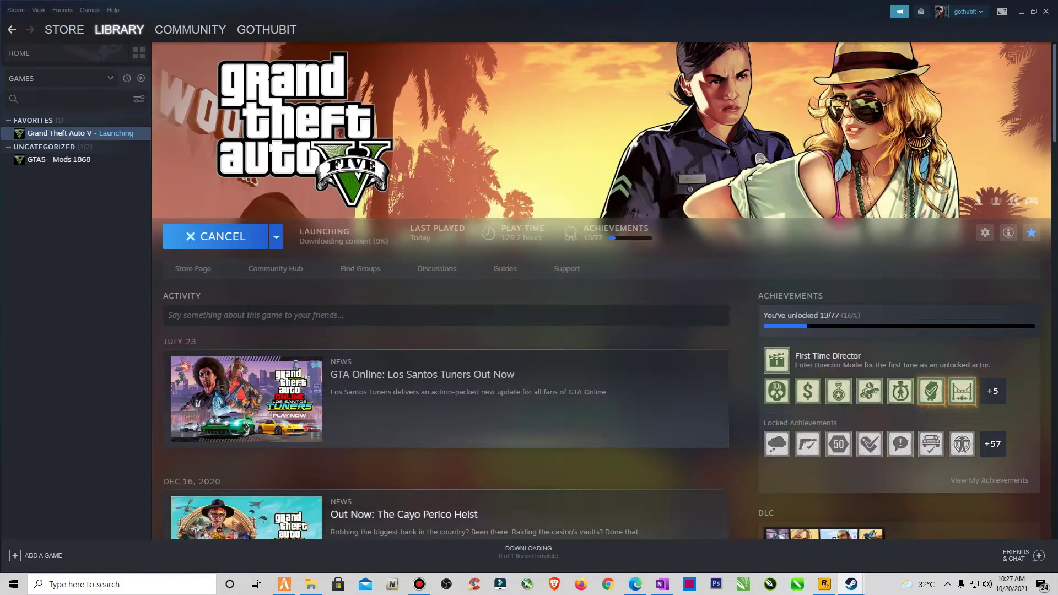
# Step: Move the Updating Grand Theft Auto V progress window below the game's launch status
pyautogui.moveTo(404, 175); pyautogui.dragTo(174, 266)
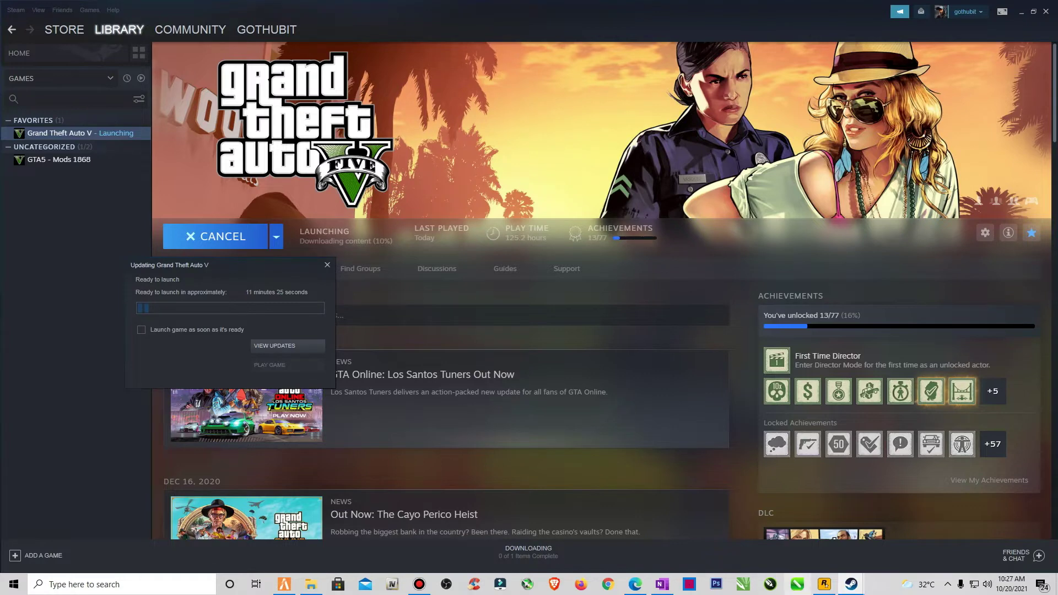
pyautogui.click(825, 584)
pyautogui.click(879, 113)
pyautogui.moveTo(249, 267); pyautogui.dragTo(244, 282)
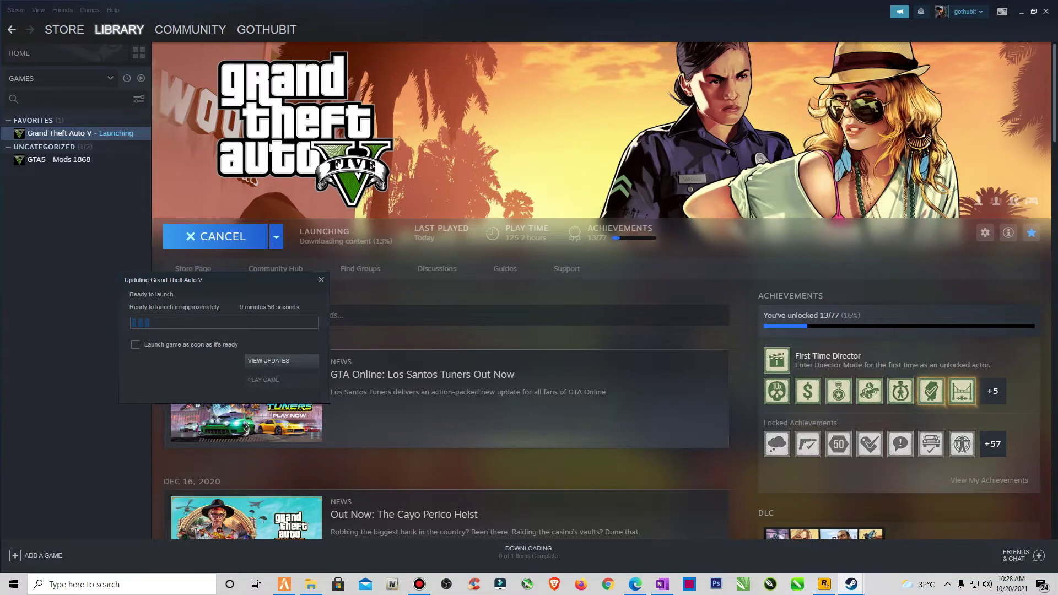
pyautogui.click(1033, 12)
pyautogui.moveTo(507, 38); pyautogui.dragTo(163, 10)
pyautogui.click(569, 11)
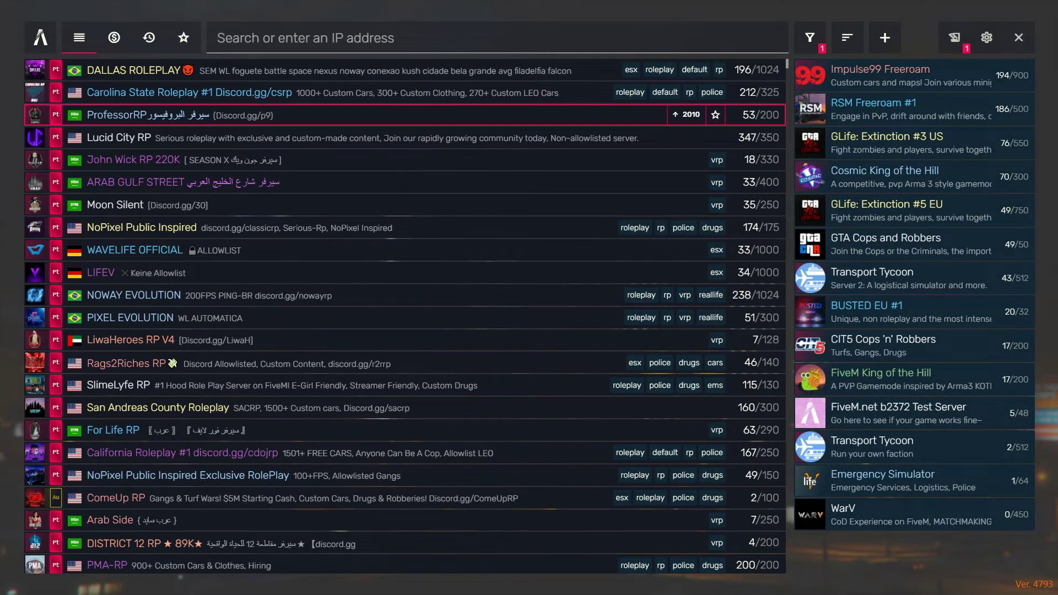
# Step: Look through the FiveM server list and activate the server search field
pyautogui.scroll(-4, 404, 227)
pyautogui.scroll(4, 405, 316)
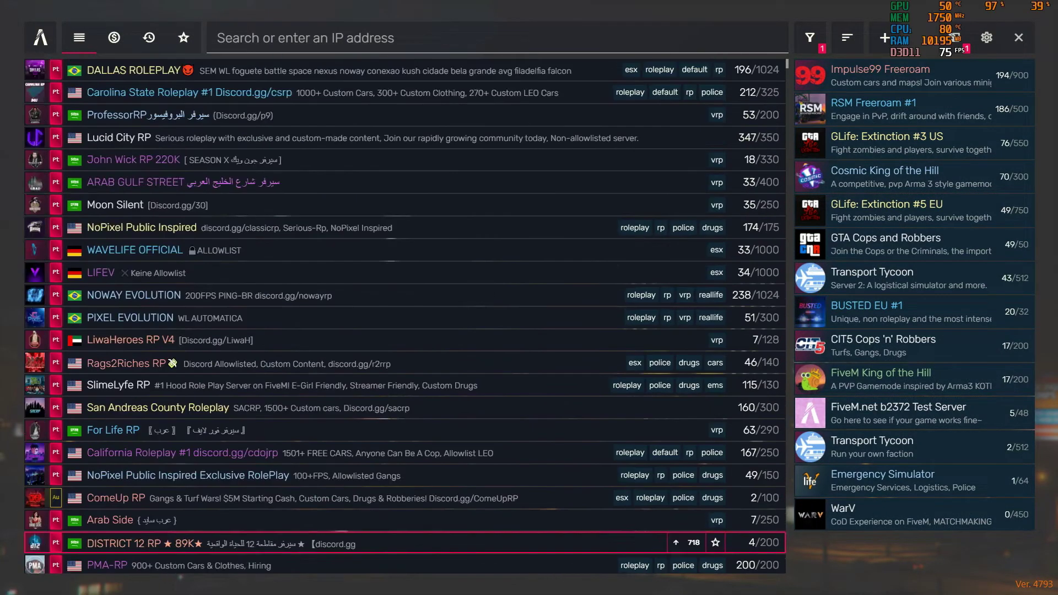
pyautogui.click(498, 38)
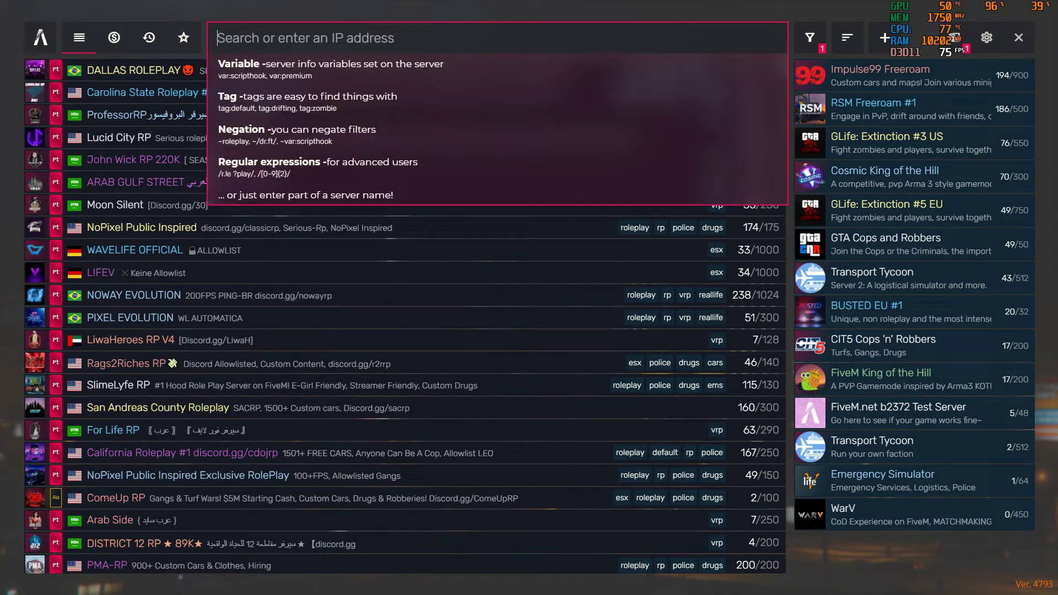